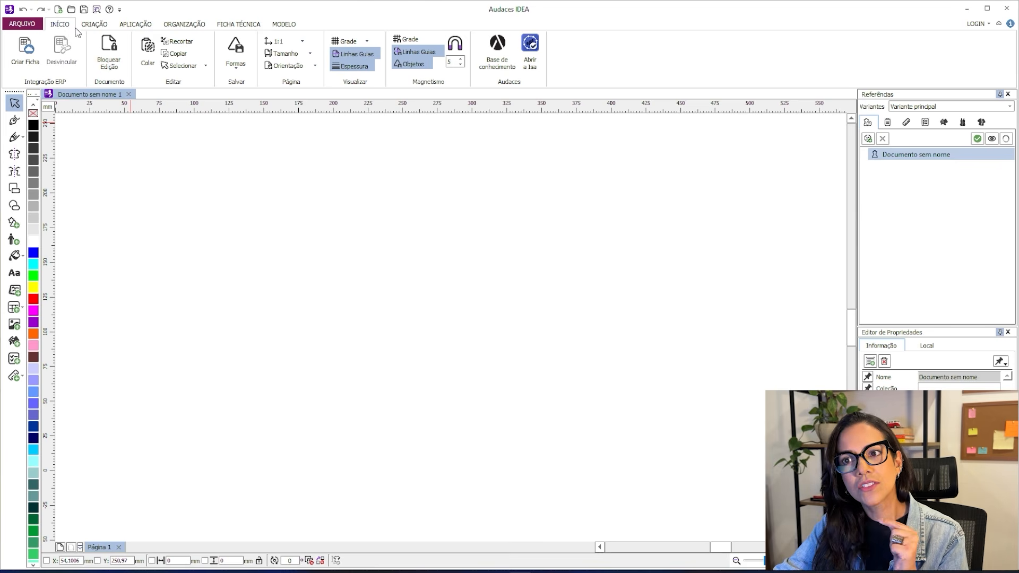
Step: Look through the program's command groups for creation, application, organization and technical sheets
scroll(95, 27, down, 4)
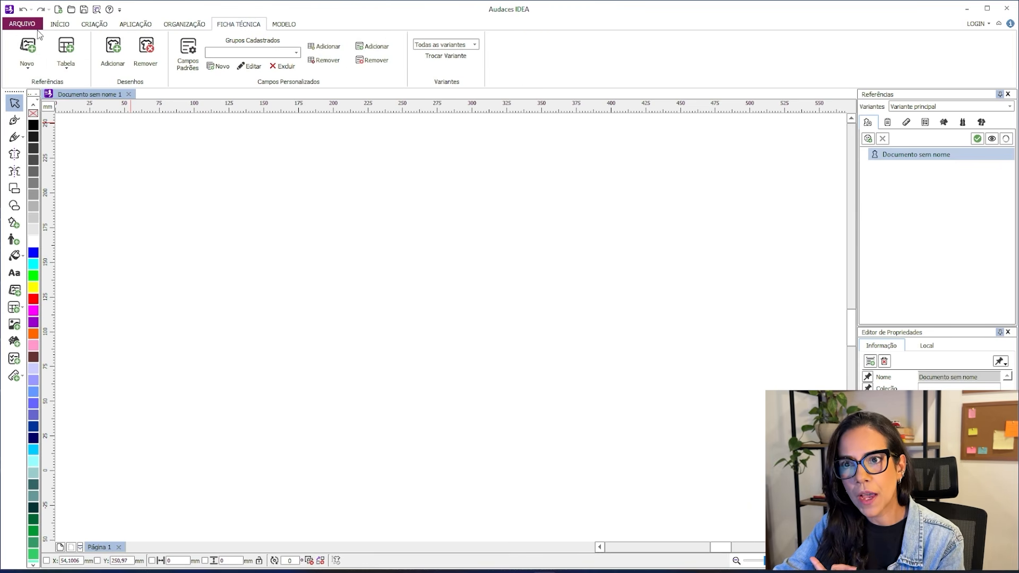
scroll(40, 35, up, 4)
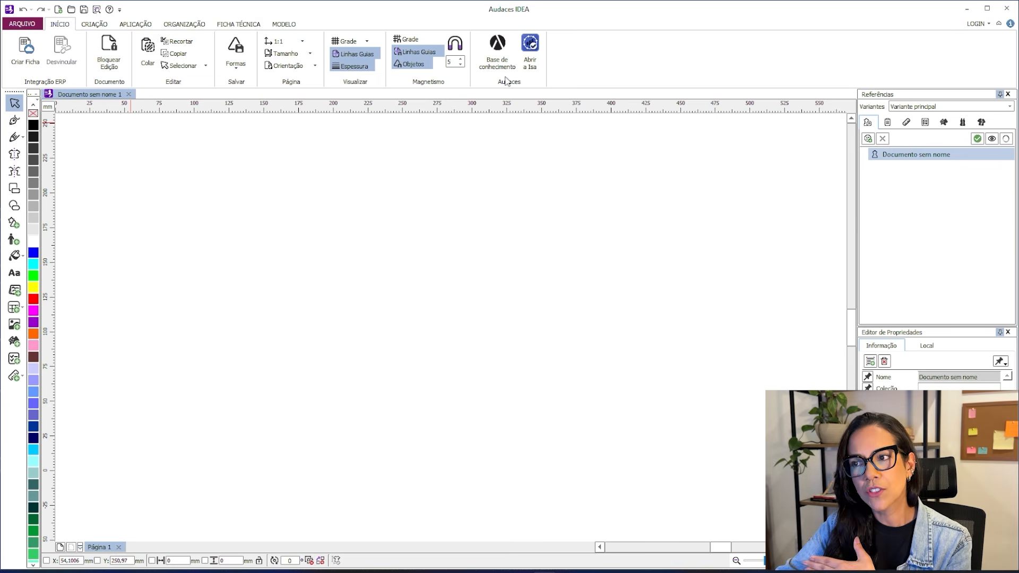
click(107, 26)
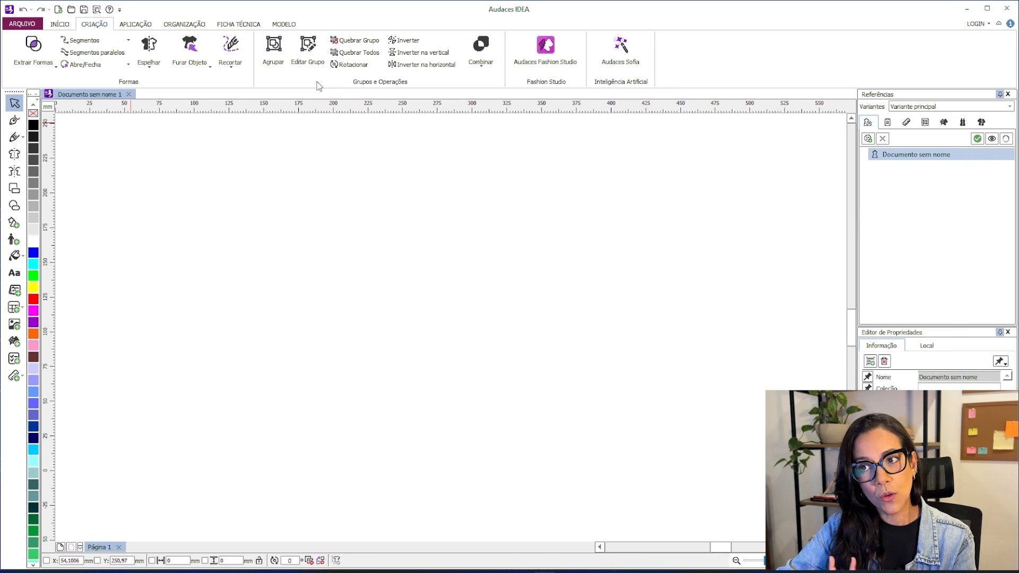
click(144, 24)
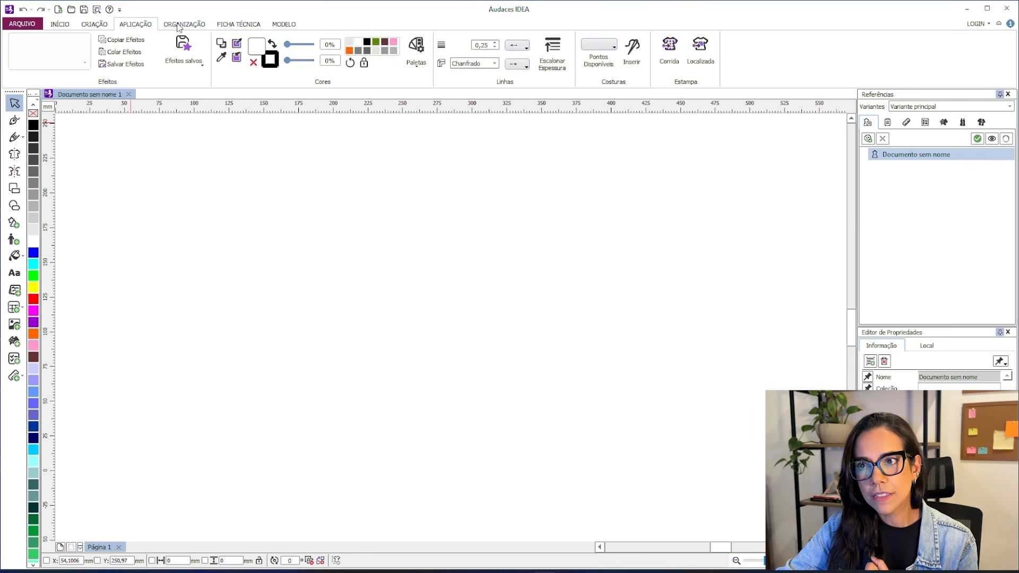
click(186, 25)
click(221, 24)
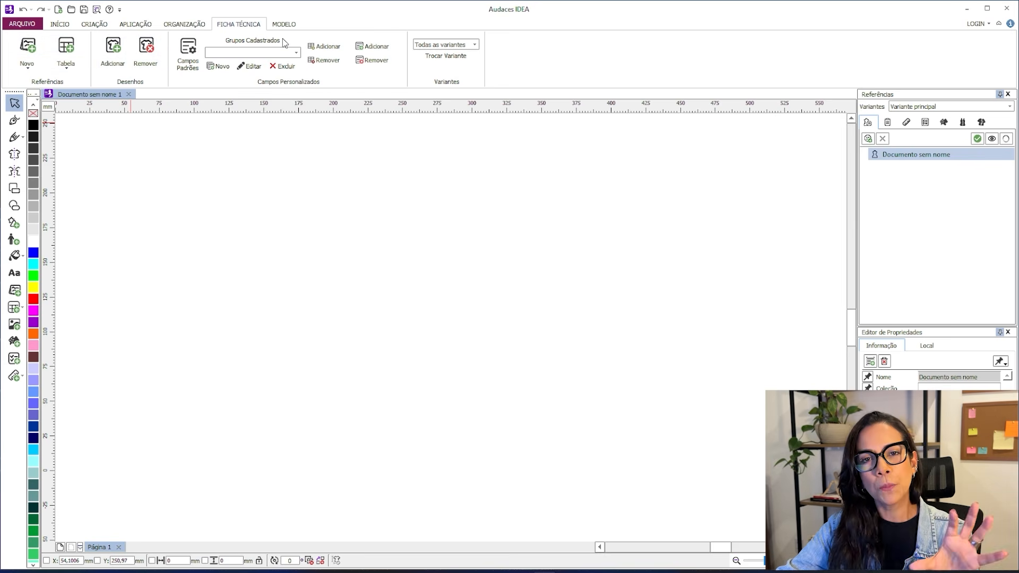
click(202, 25)
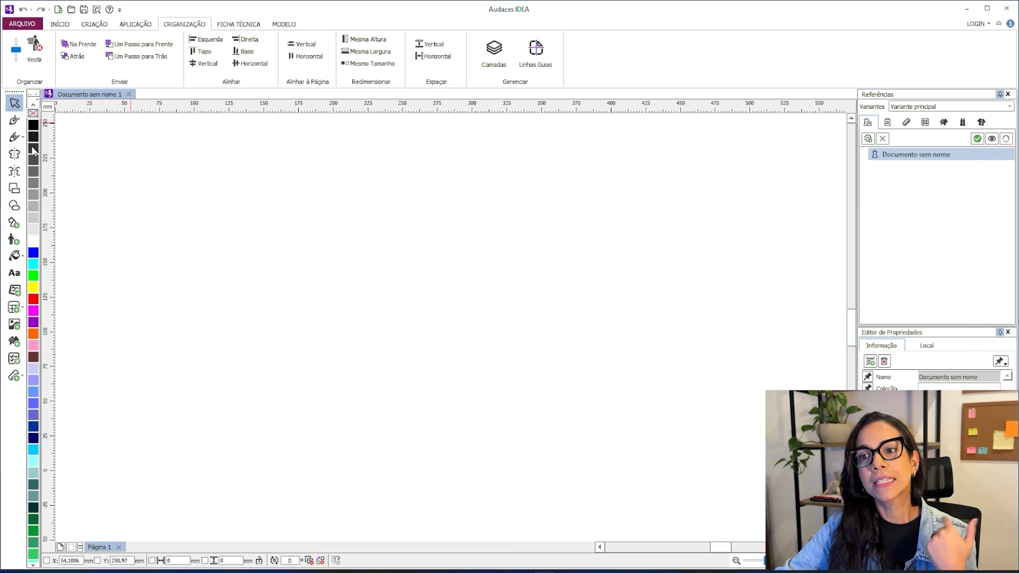
scroll(66, 48, up, 1)
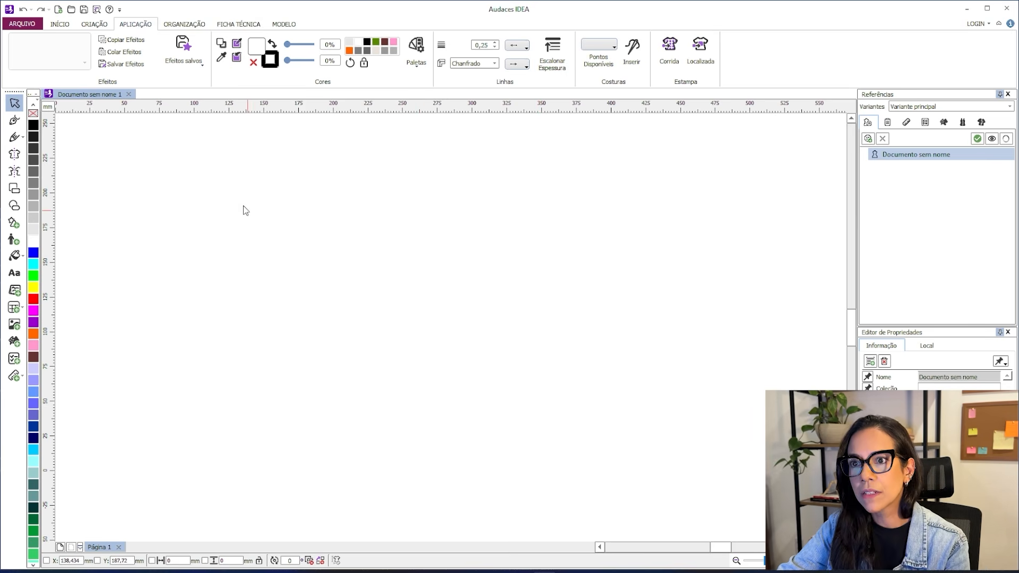
Step: Set the page size of the blank document to A4
click(65, 28)
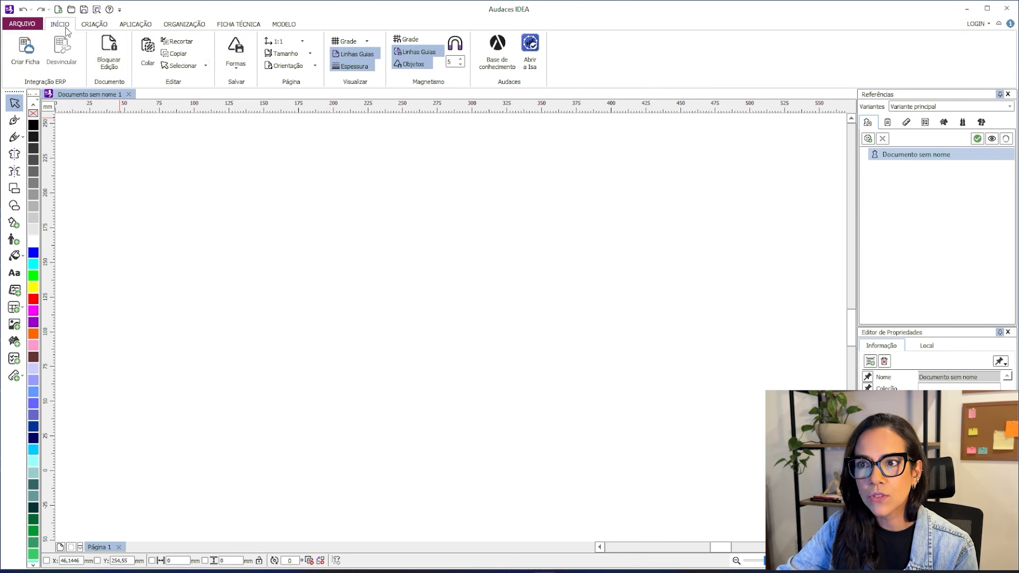
click(281, 55)
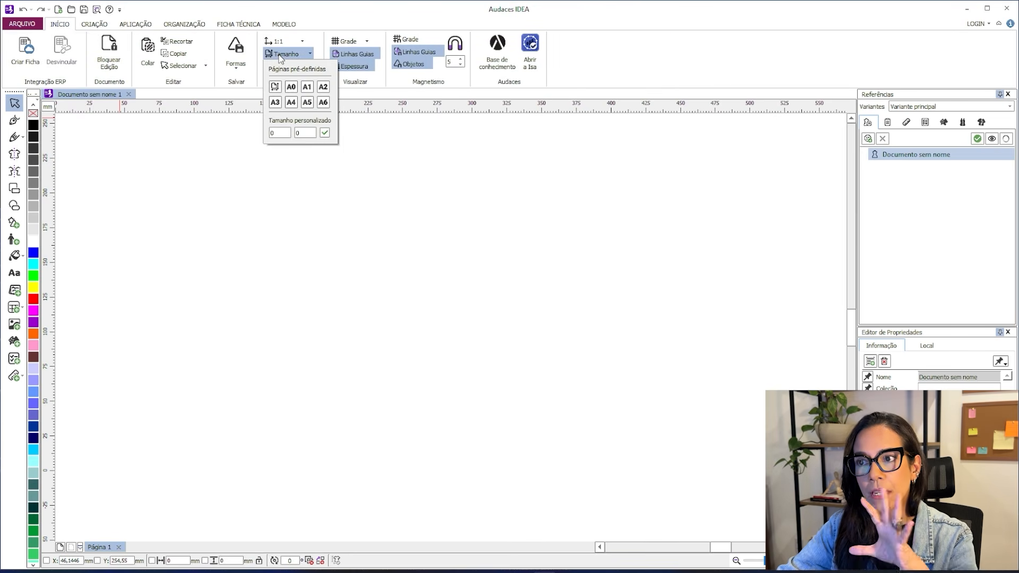
click(283, 55)
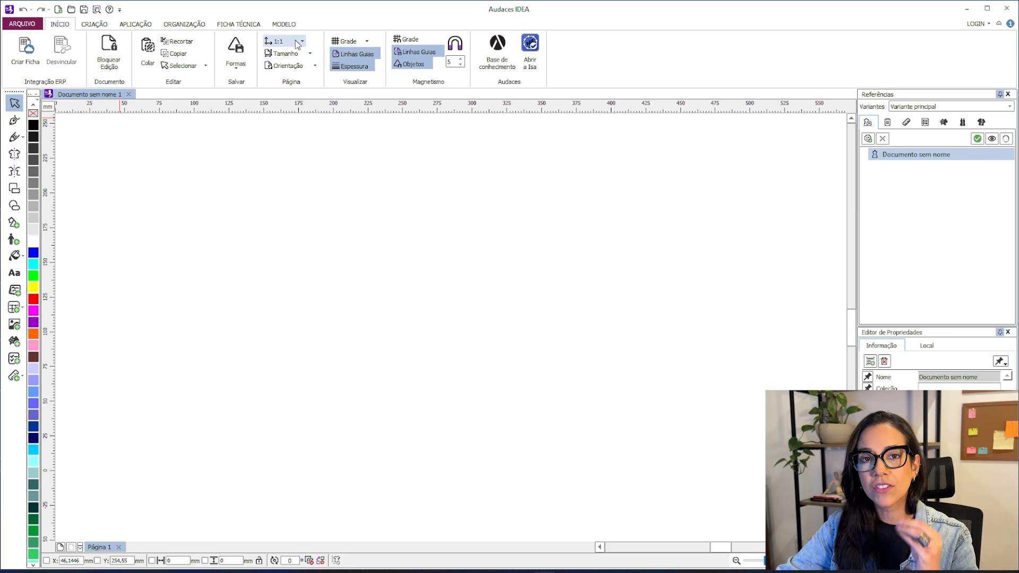
click(297, 54)
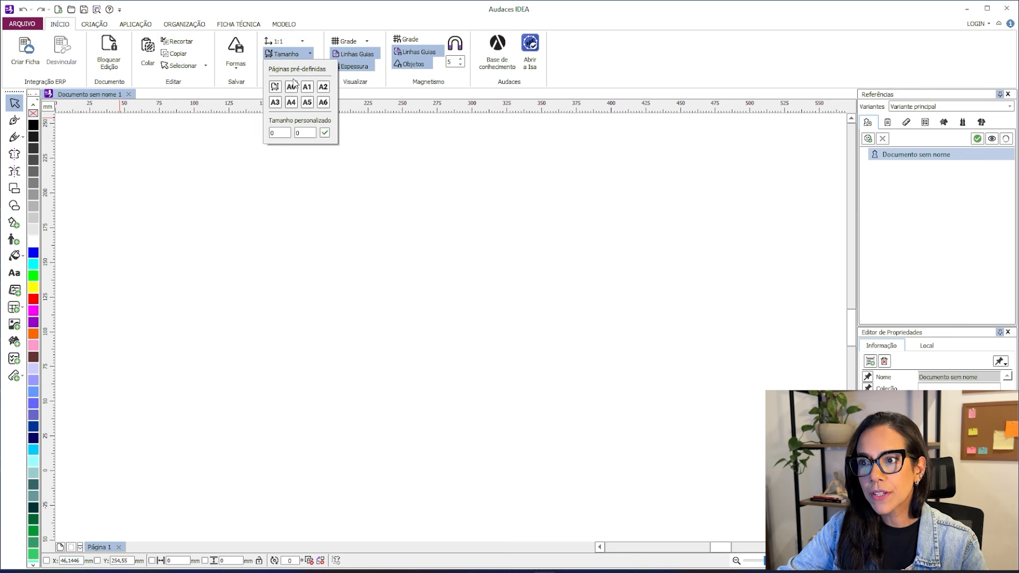
click(291, 102)
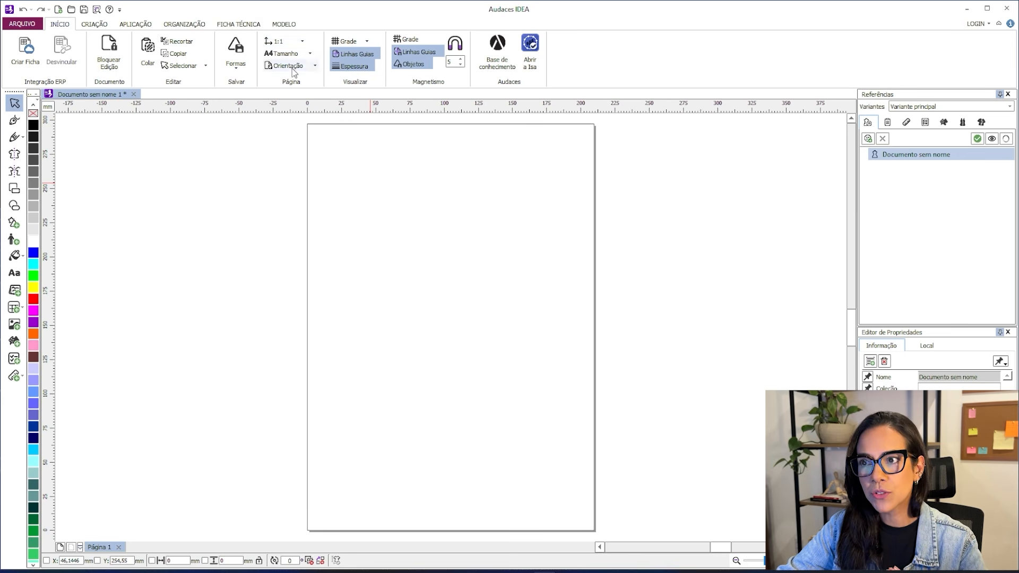
Step: Try the A4 page in landscape orientation and return it to portrait
click(292, 66)
click(293, 91)
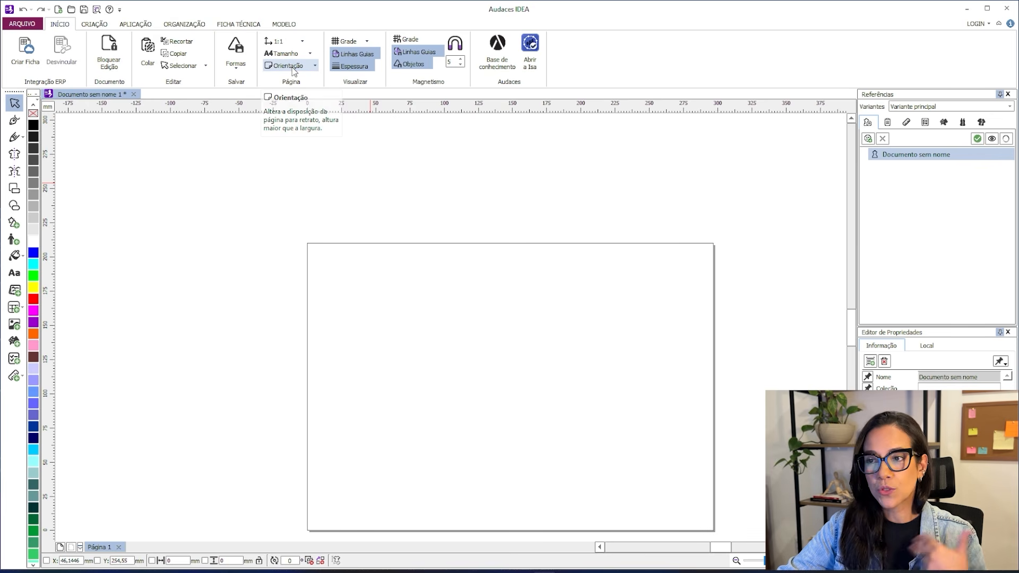
click(293, 71)
click(295, 78)
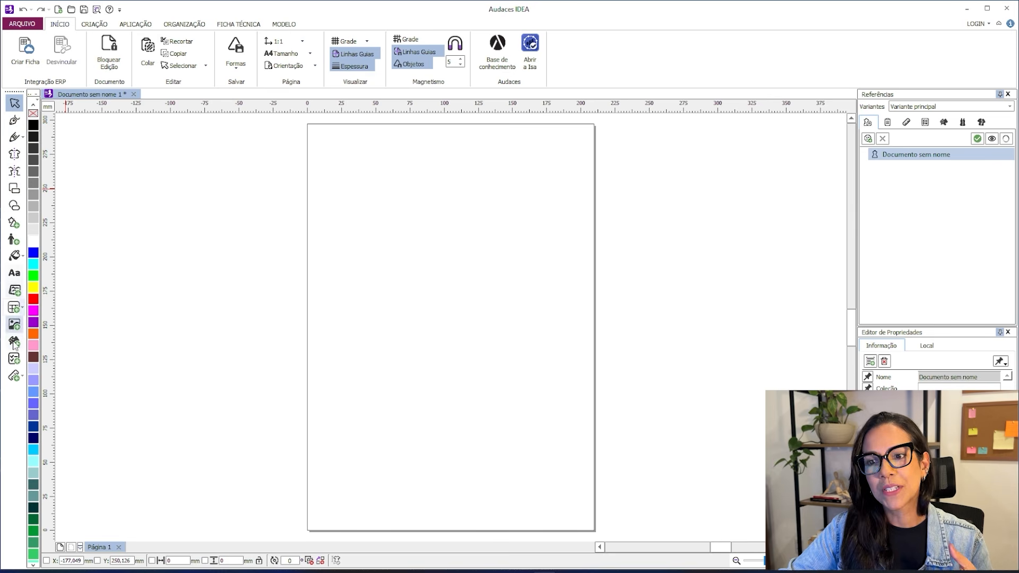
Step: Open the mannequin library and look through its standard bodies, hairstyles and faces
click(13, 241)
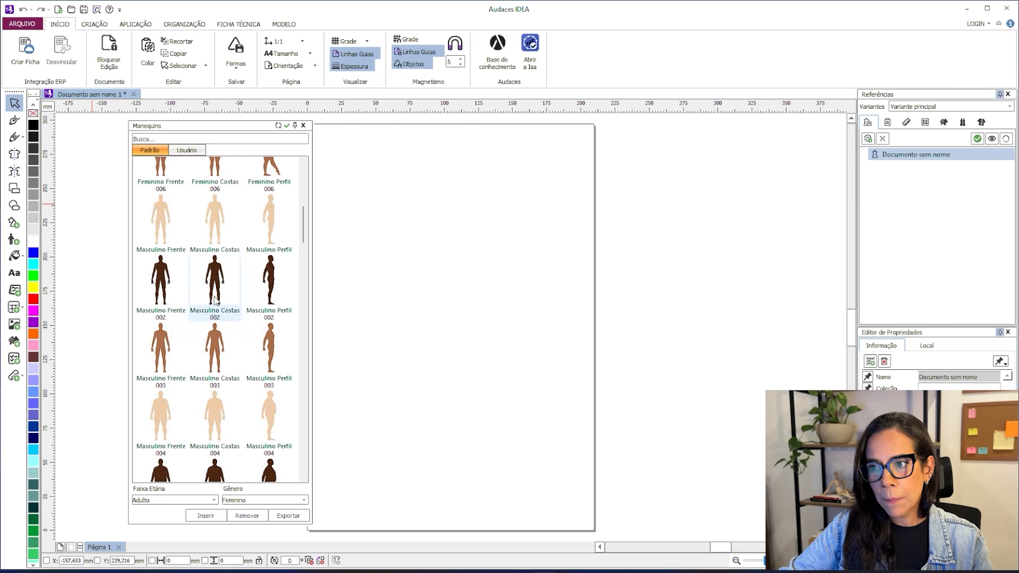
scroll(215, 300, down, 15)
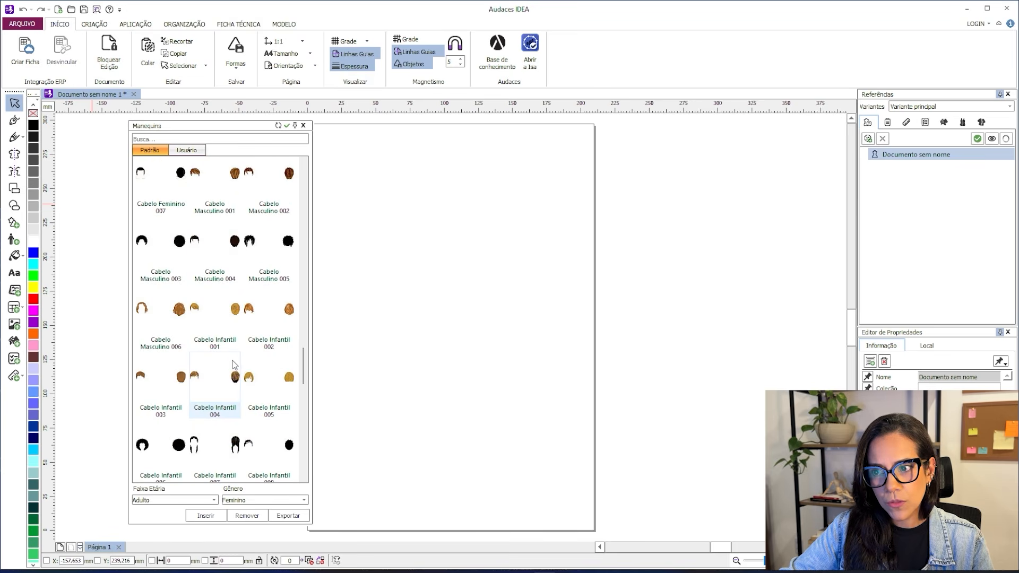
scroll(232, 365, up, 5)
scroll(232, 361, down, 10)
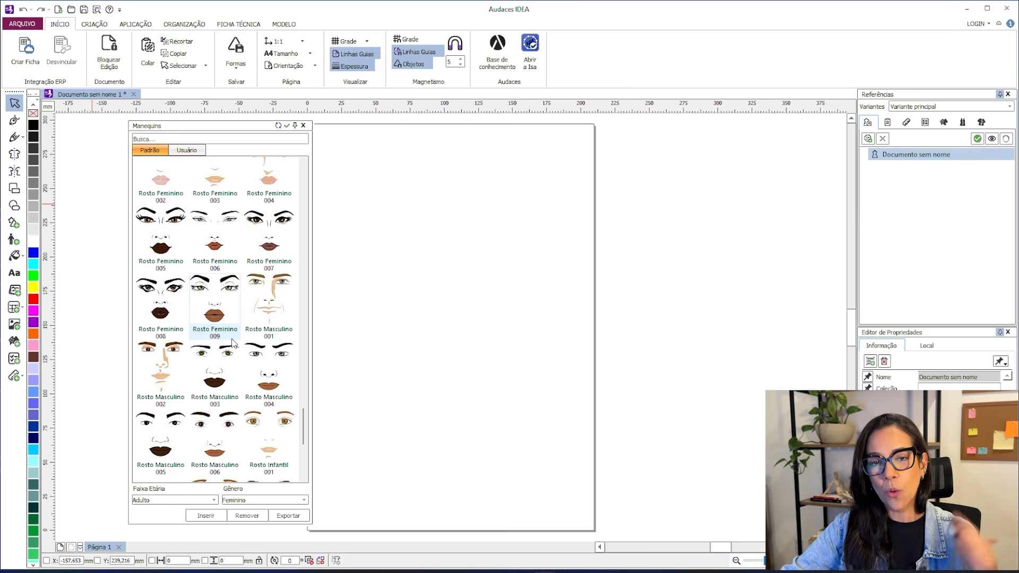
scroll(232, 342, up, 20)
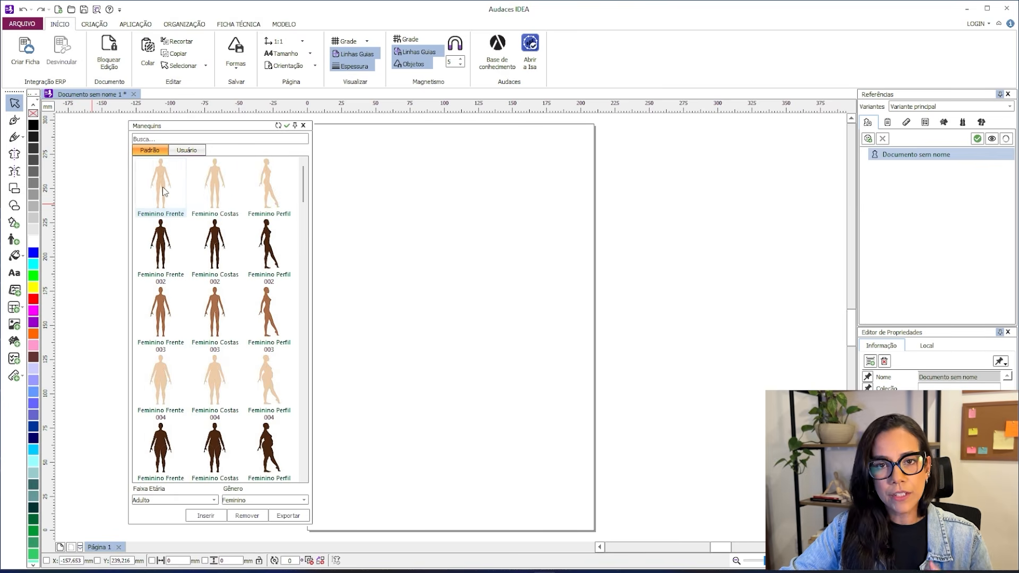
scroll(208, 289, down, 15)
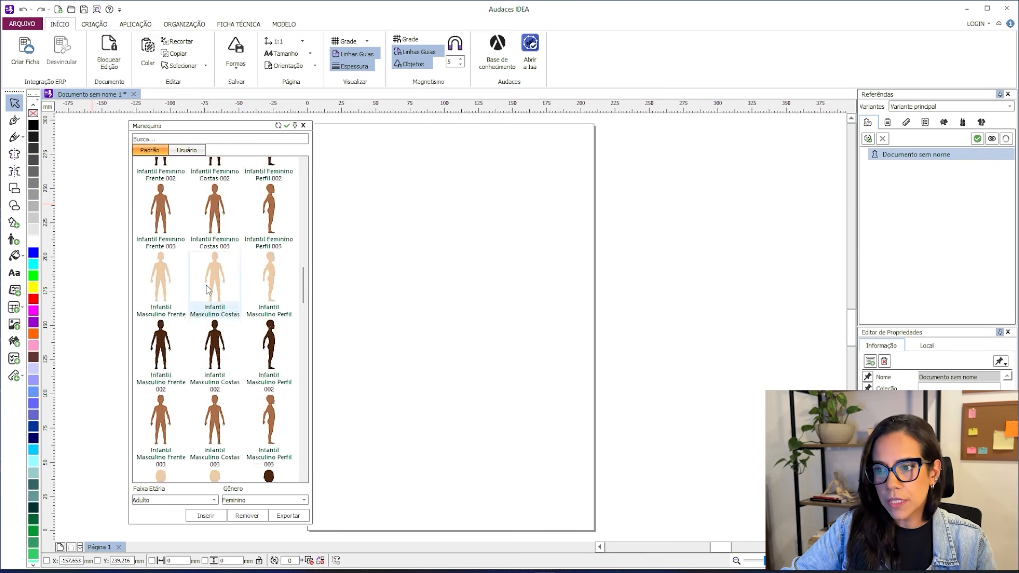
scroll(208, 289, down, 10)
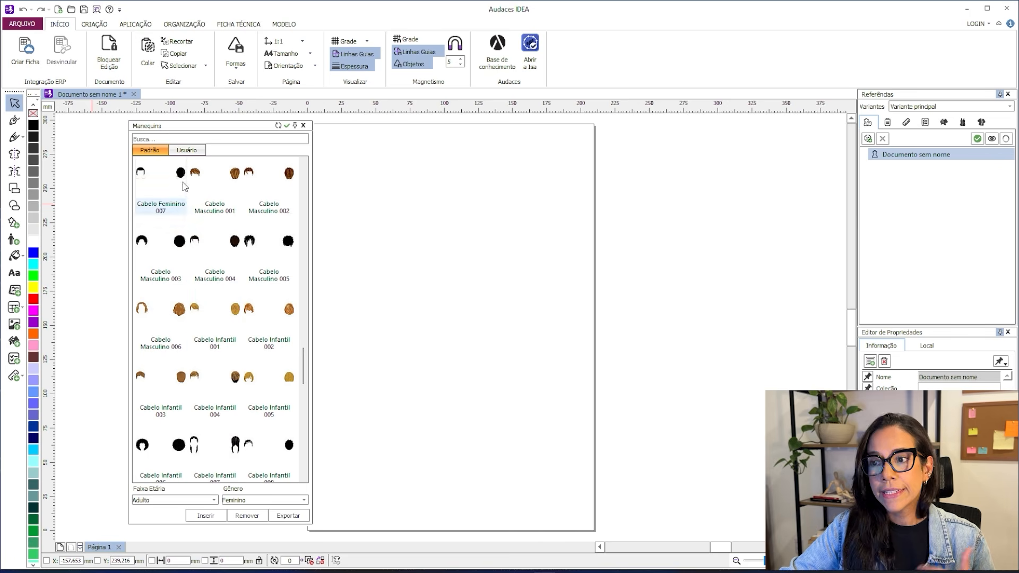
scroll(225, 253, down, 7)
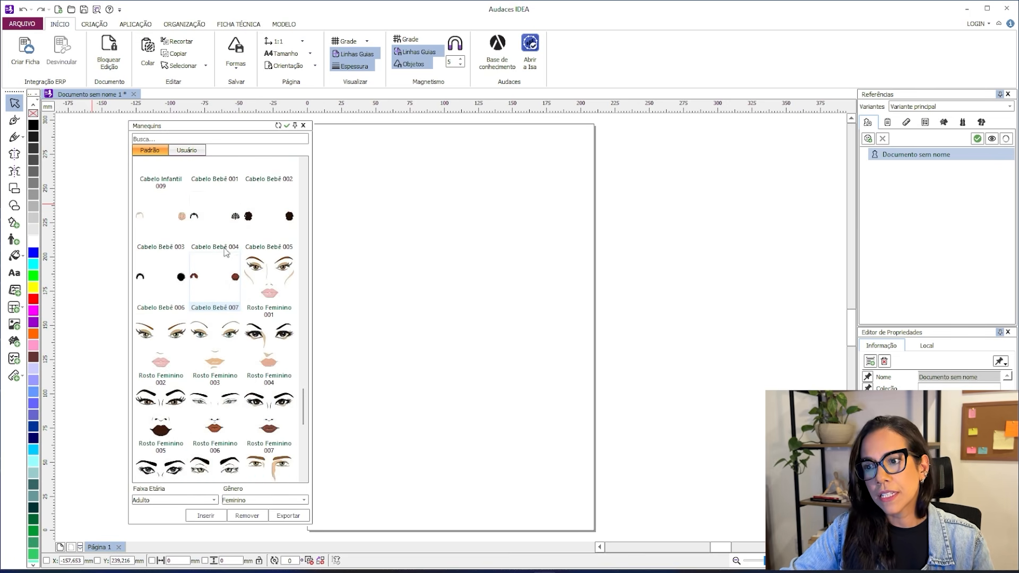
scroll(225, 253, down, 6)
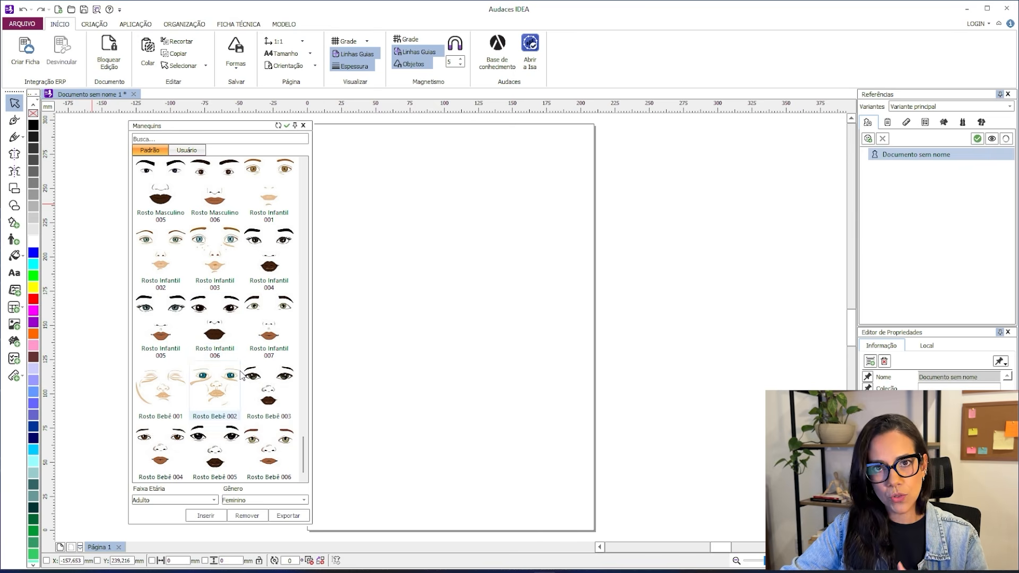
Step: Filter the mannequin library to the Adulto age range and the Feminino gender
click(212, 500)
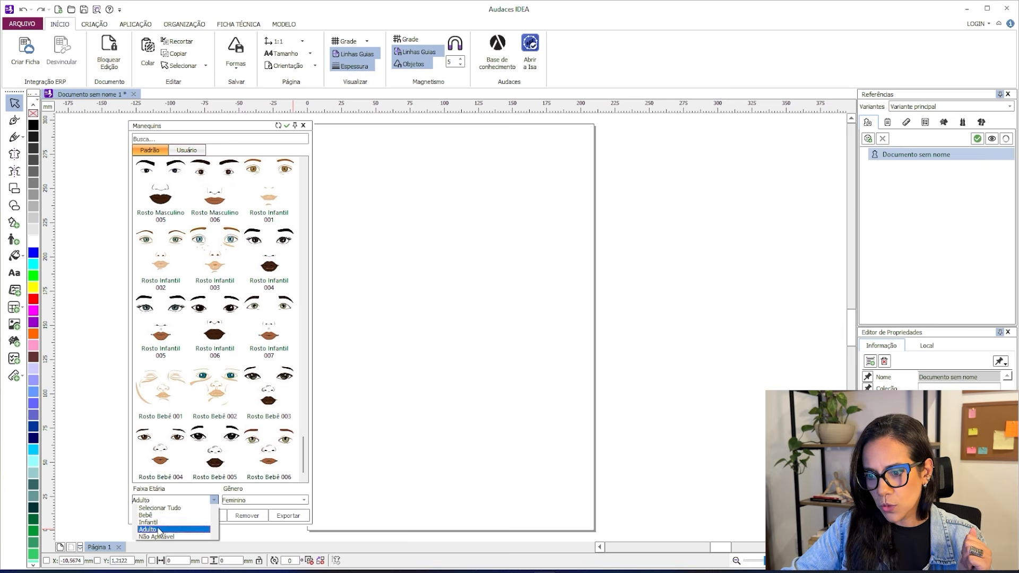
click(171, 530)
click(304, 500)
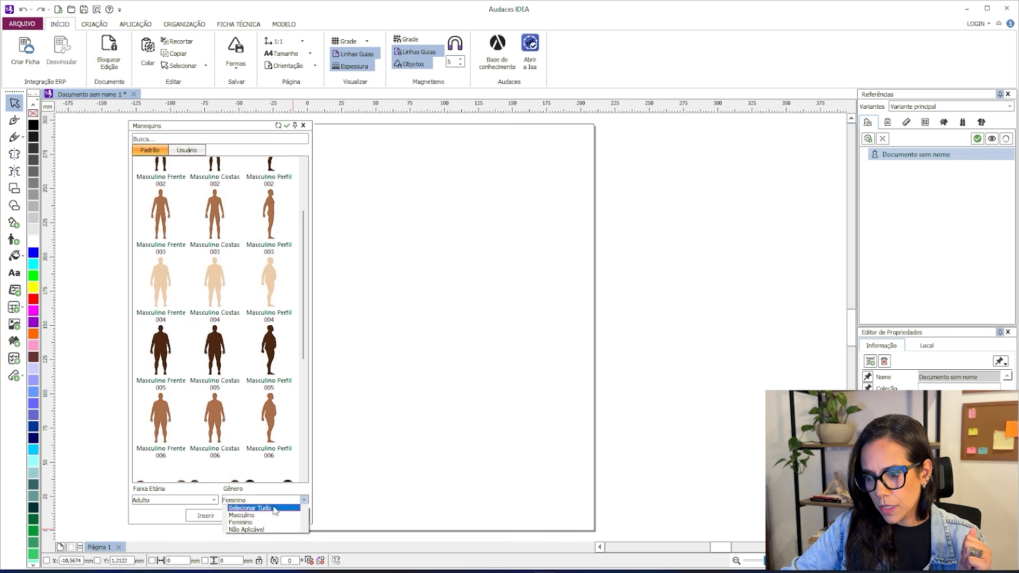
click(241, 522)
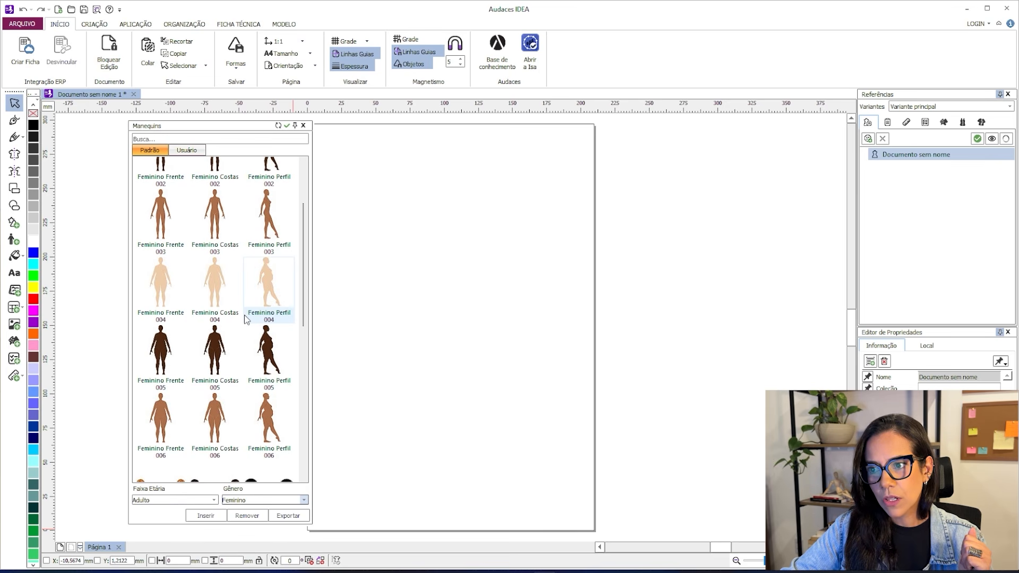
Step: Insert the light-skinned Feminino Frente mannequin from the library onto the page
scroll(247, 318, up, 2)
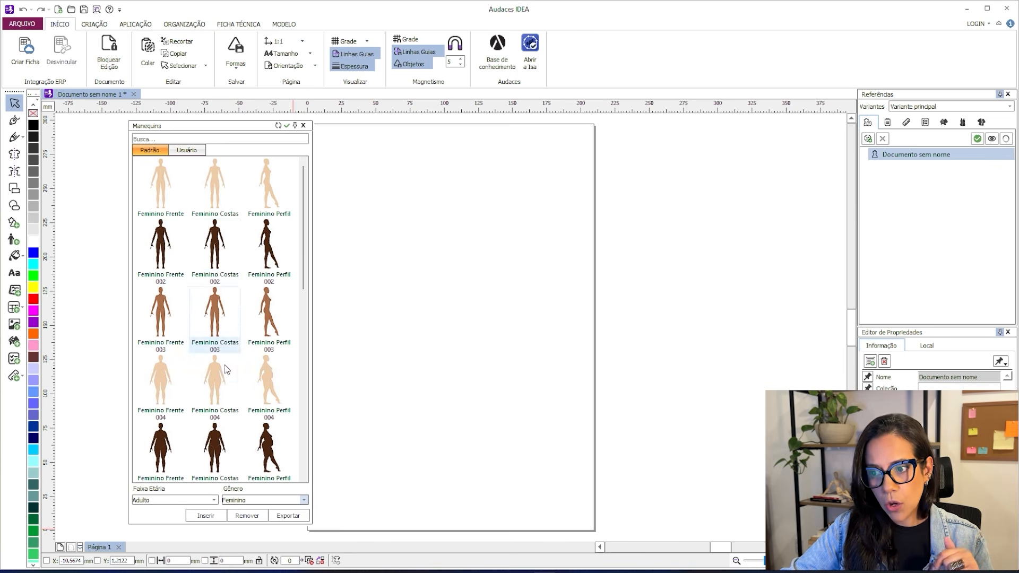
scroll(215, 340, down, 3)
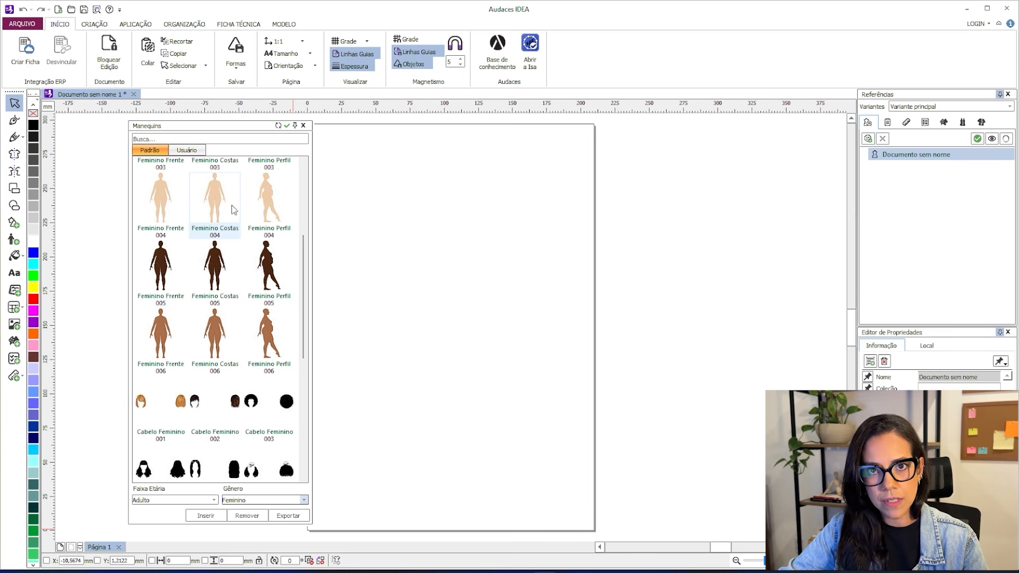
scroll(234, 210, up, 3)
click(167, 178)
double_click(167, 177)
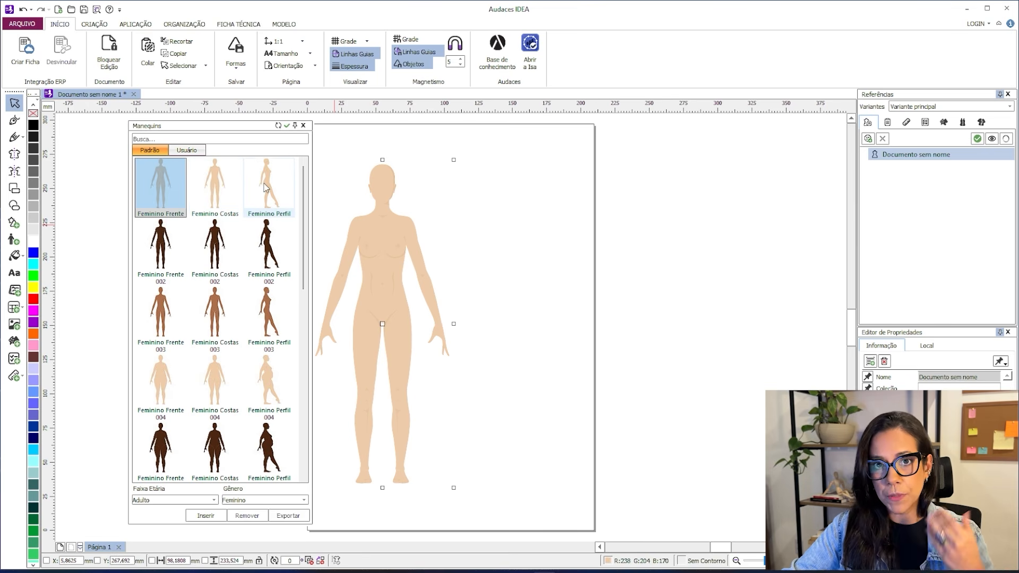
Step: Add the Rosto Feminino 002 face to the mannequin's head
scroll(275, 190, down, 5)
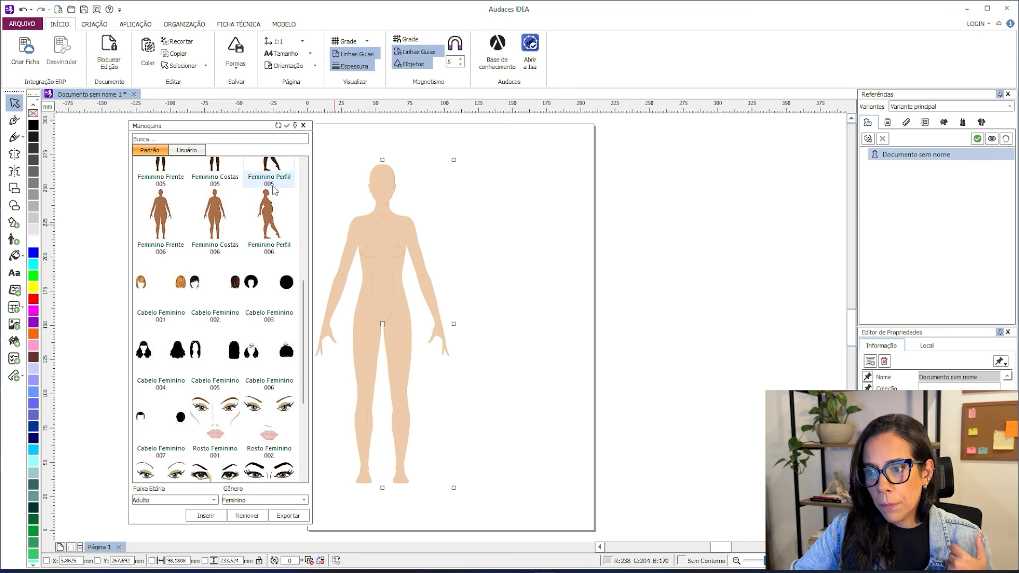
click(270, 409)
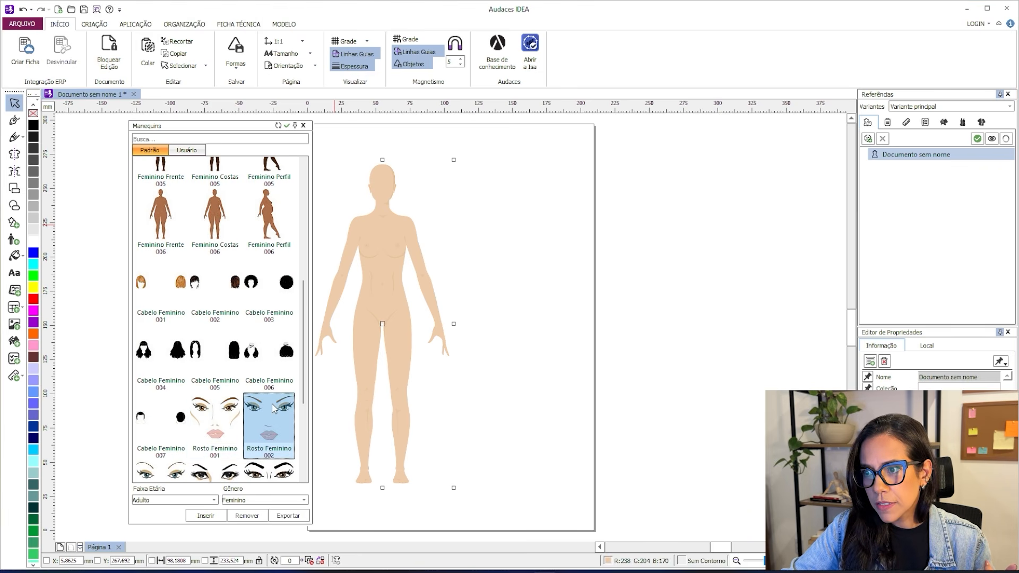
double_click(247, 406)
Step: Add the Cabelo Feminino 002 hairstyle to the mannequin and delete its separate back-view hair piece
click(203, 286)
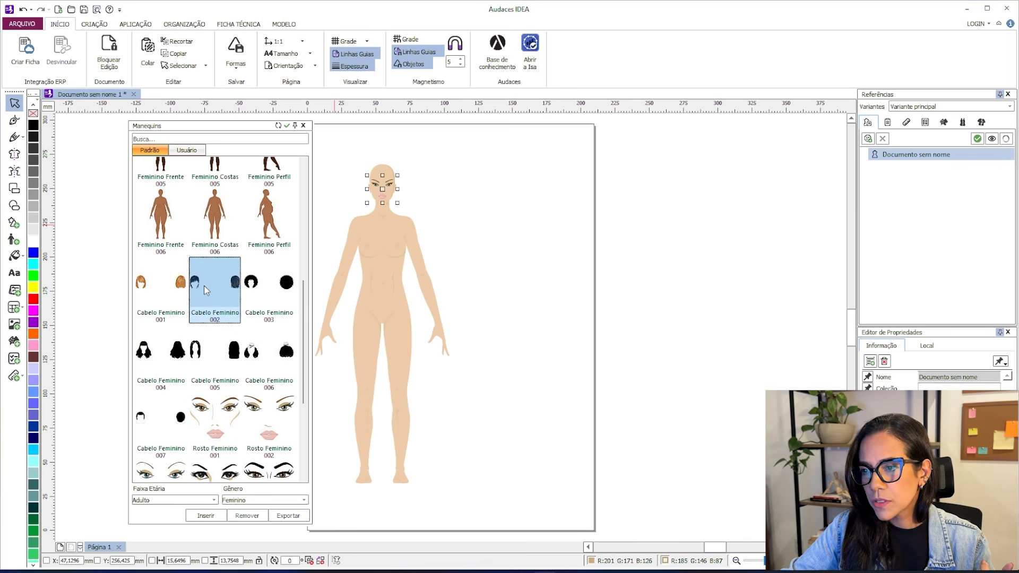
double_click(209, 296)
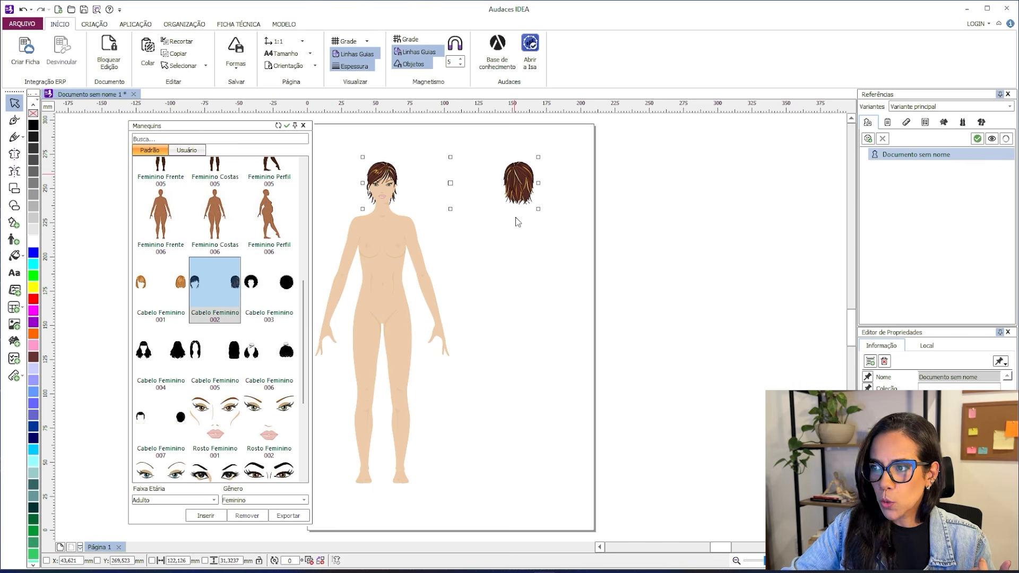
click(518, 183)
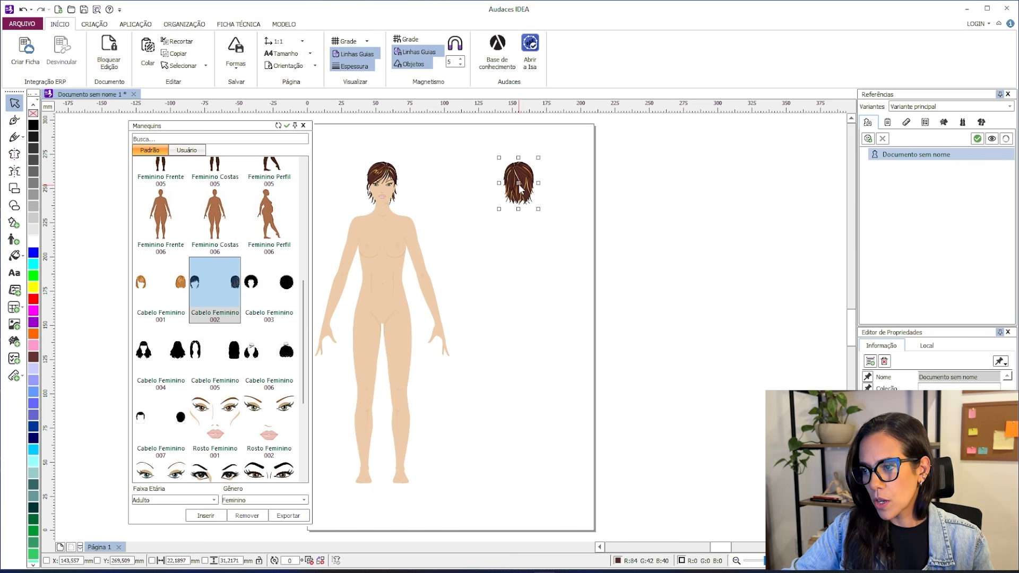
key(Delete)
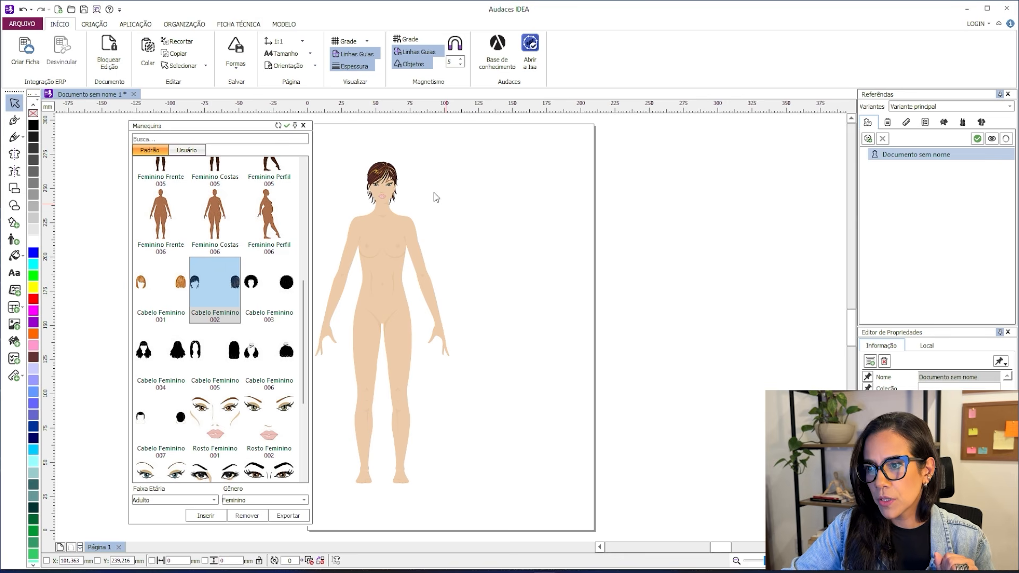
Step: Close the mannequin library and zoom in on the mannequin's head and torso
click(303, 125)
scroll(375, 161, up, 1)
scroll(375, 161, up, 1)
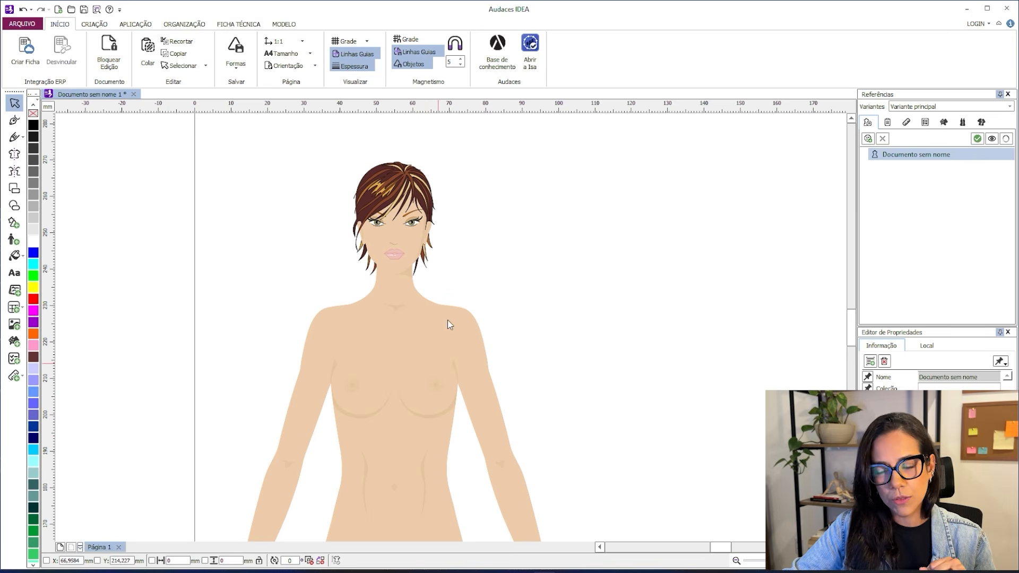
Step: Select the mannequin and activate symmetric drawing about its vertical centre line, framing the chest area
scroll(476, 227, down, 1)
scroll(478, 228, down, 1)
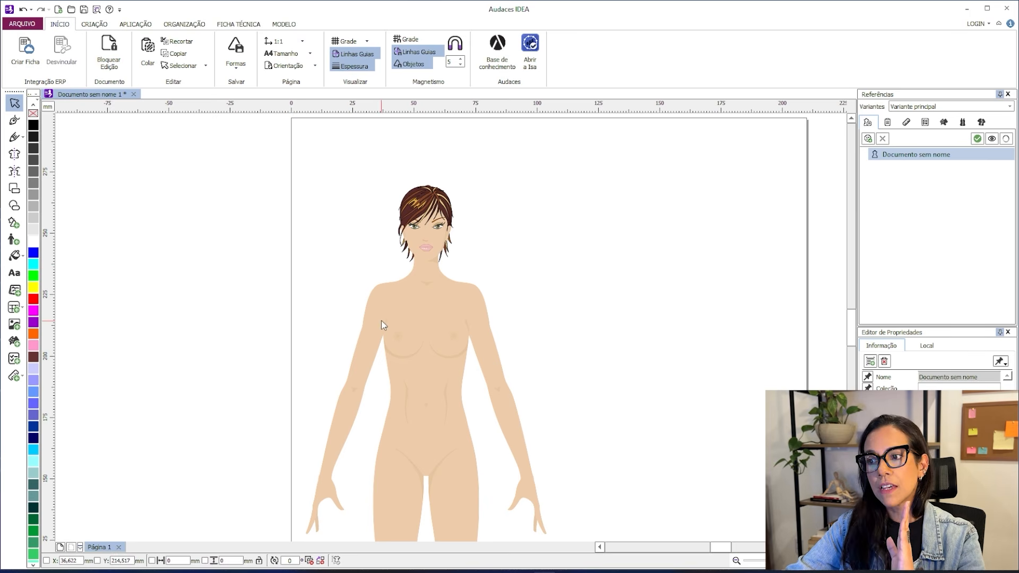
click(405, 303)
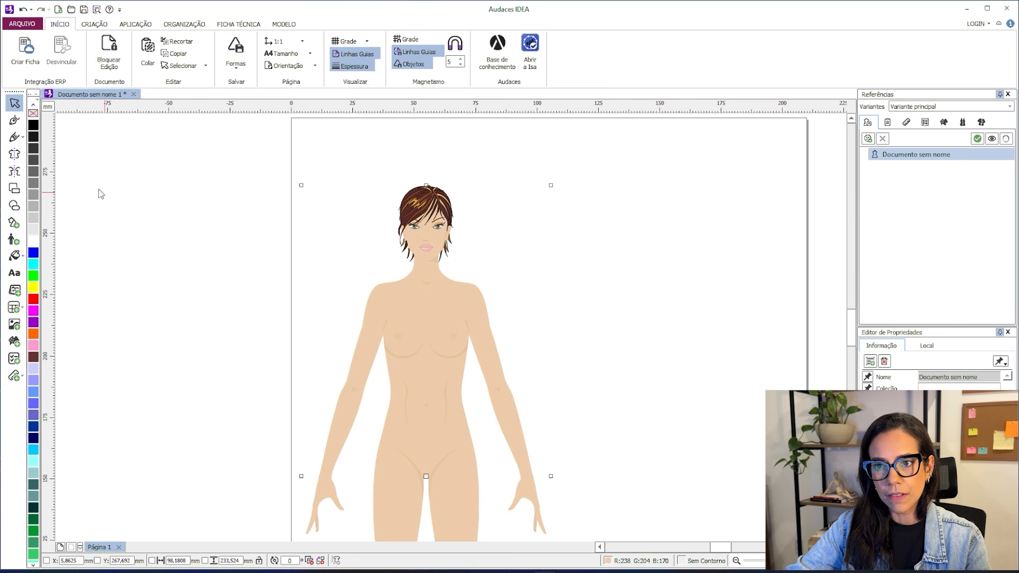
click(14, 154)
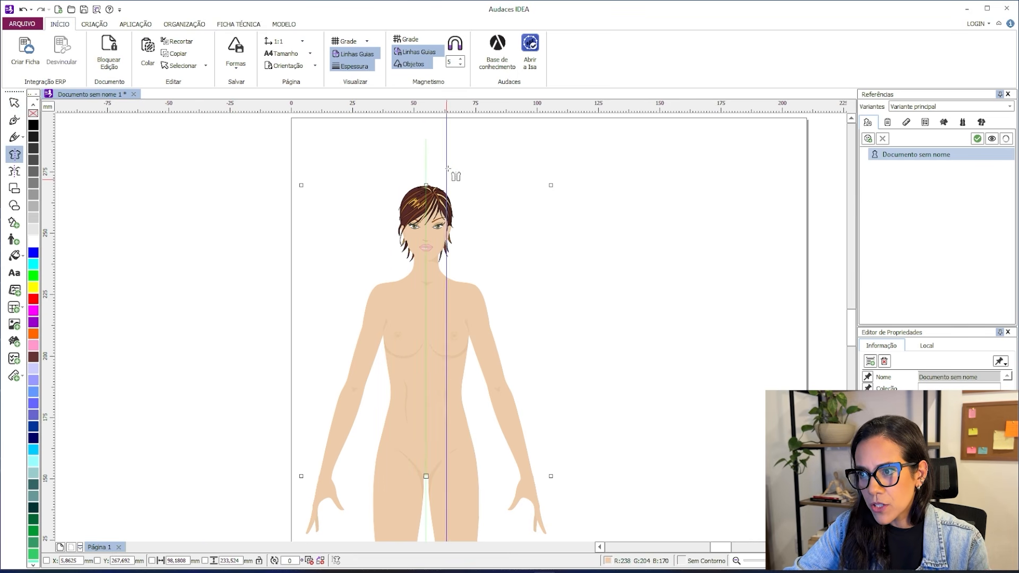
scroll(448, 169, up, 4)
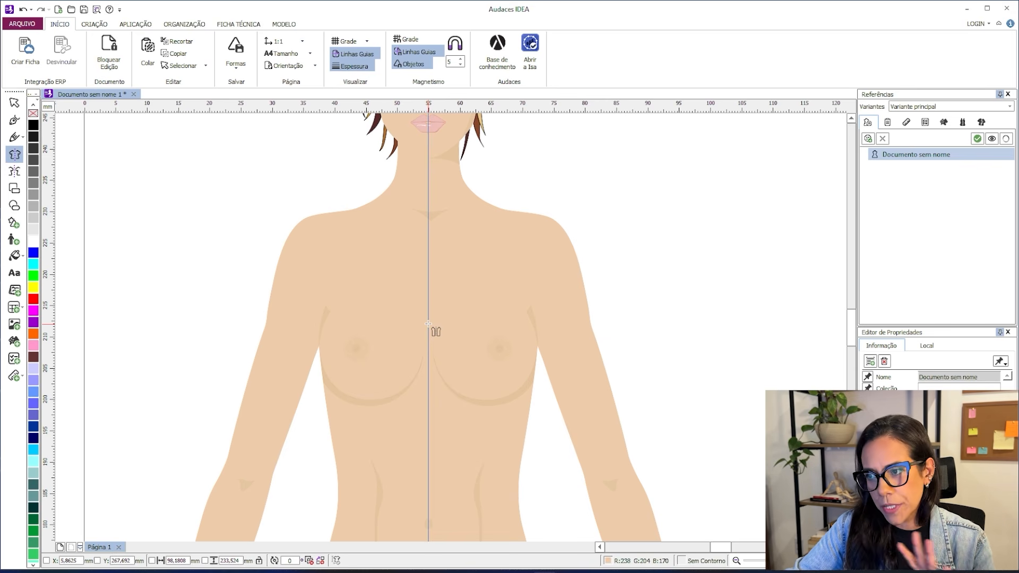
drag(428, 324, 430, 324)
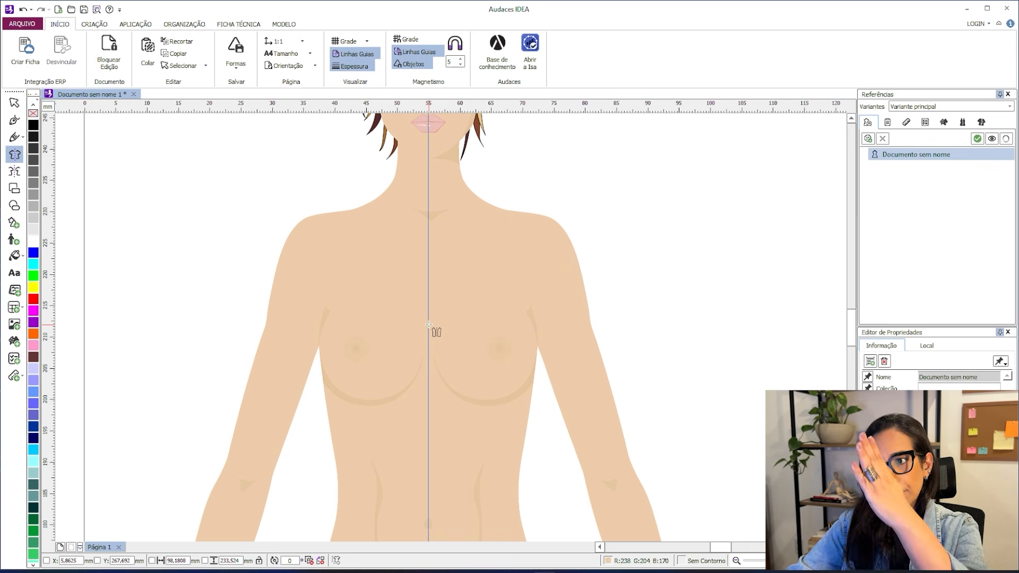
Step: Show the page grid and hide it again
drag(429, 324, 417, 88)
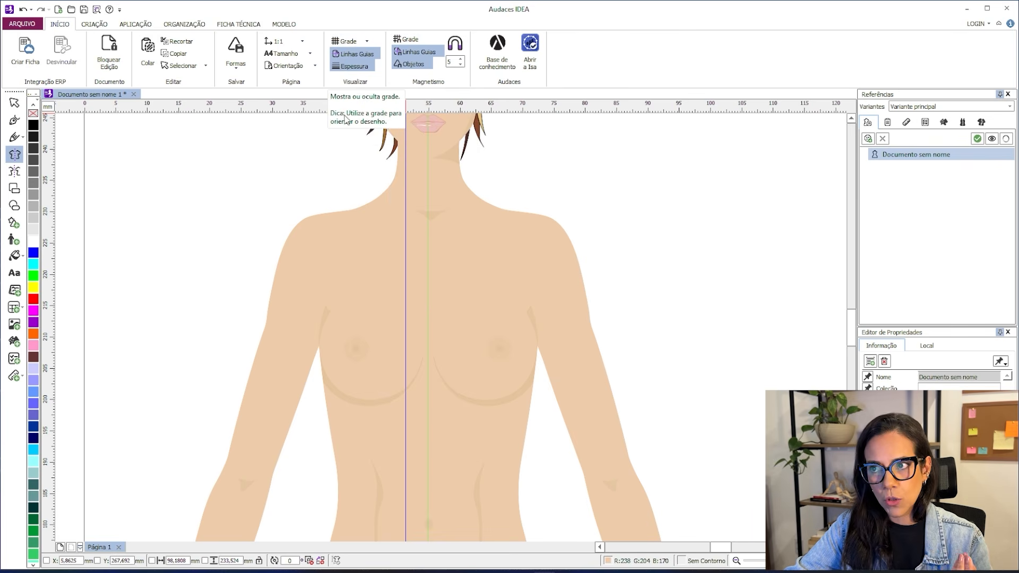
click(348, 43)
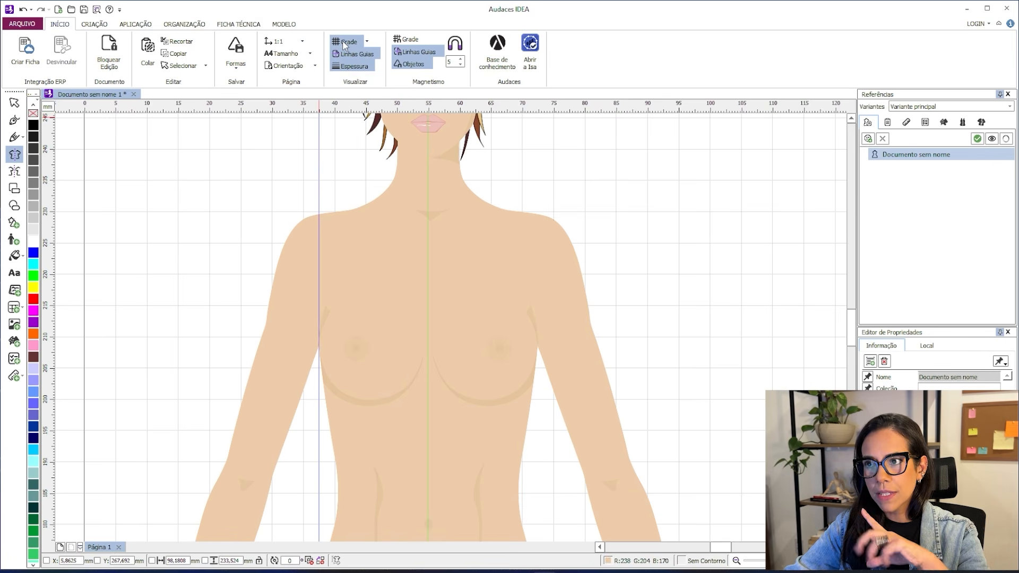
click(344, 43)
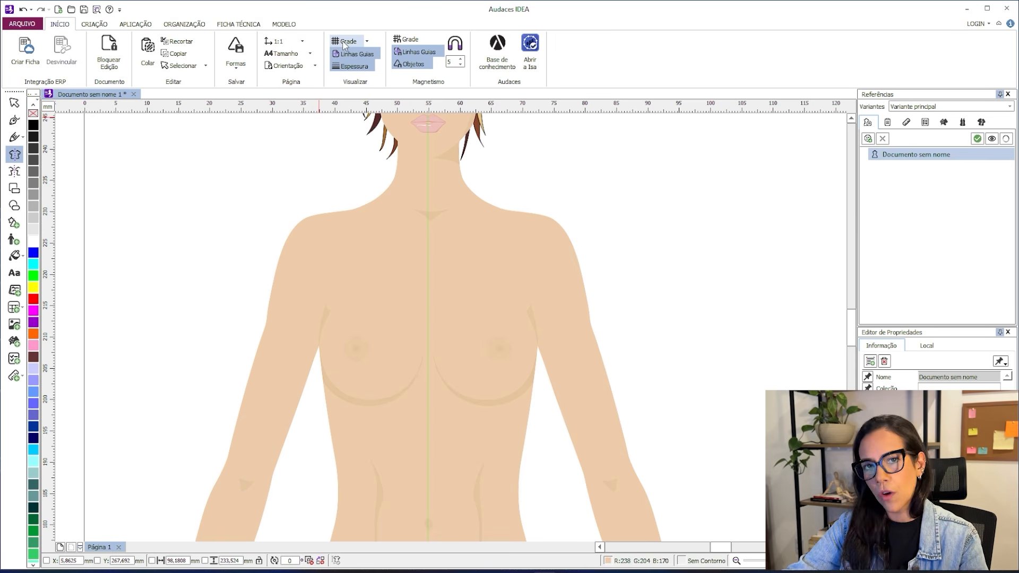
Step: Draw a mirrored, gently outward-curved V-neckline from the chest centre to the shoulders, each side about 12 mm wide and 18 mm high
drag(345, 106, 428, 324)
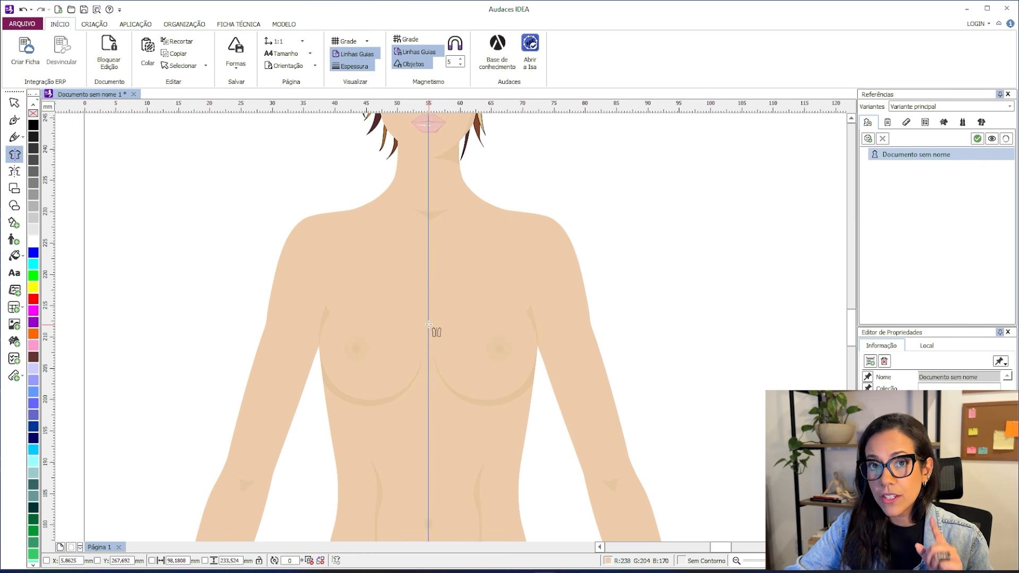
click(428, 324)
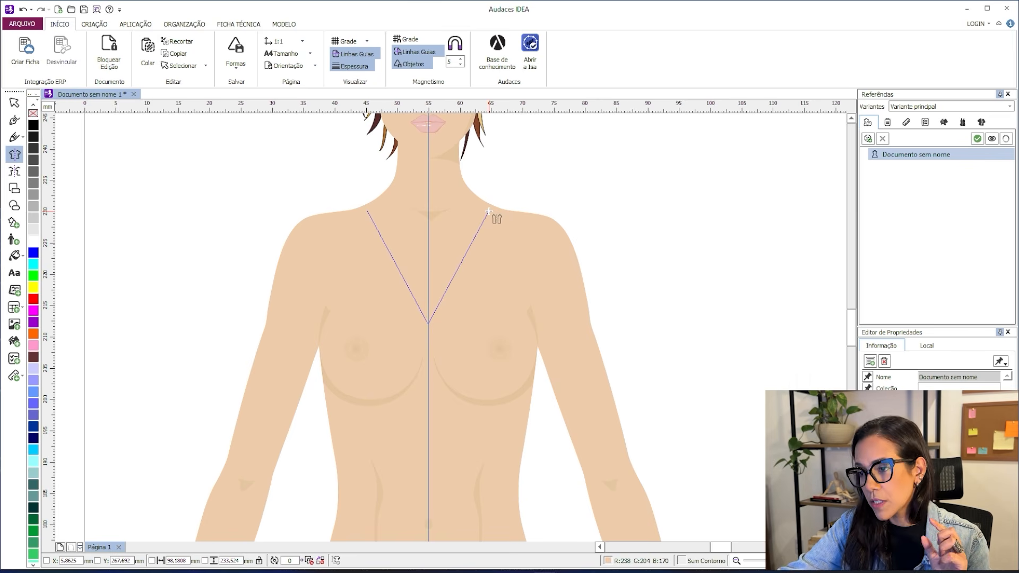
key(space)
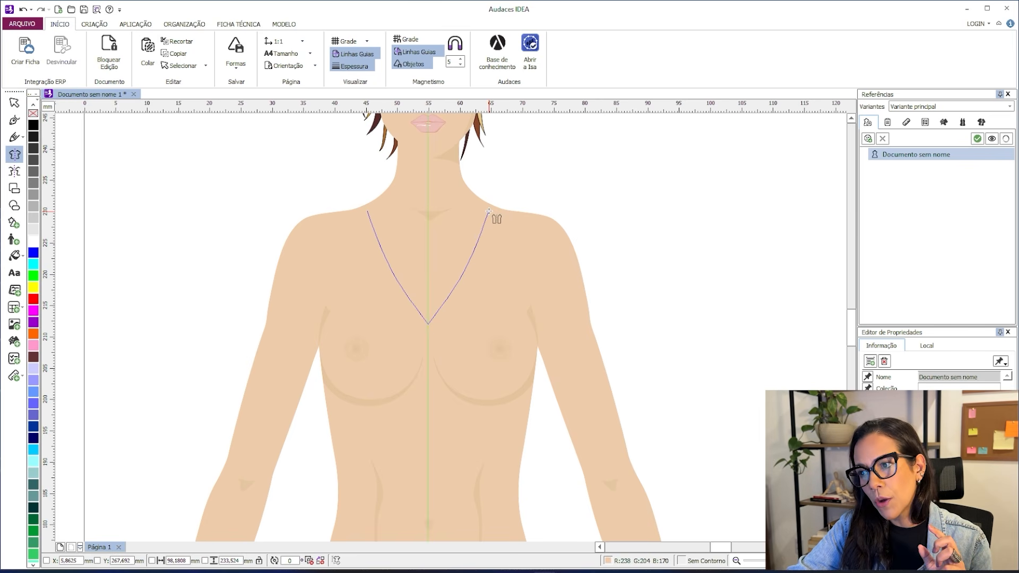
key(space)
key(space)
key(space)
key(space)
key(space)
key(space)
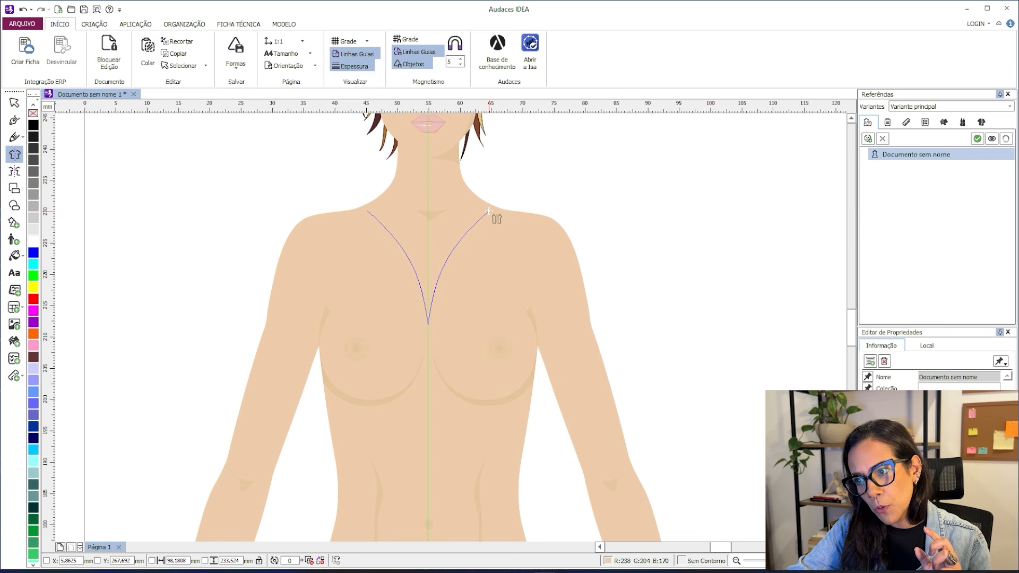
key(space)
key(space)
key(space)
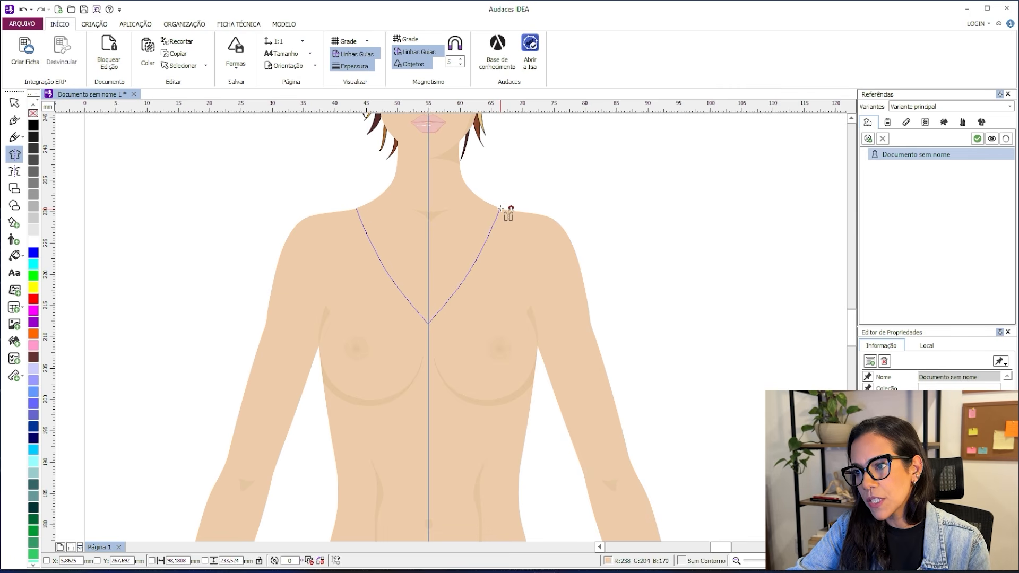
mouse_move(493, 205)
mouse_down()
mouse_move(517, 214)
mouse_move(477, 197)
mouse_move(508, 215)
mouse_move(480, 202)
mouse_move(502, 211)
mouse_move(493, 209)
mouse_up()
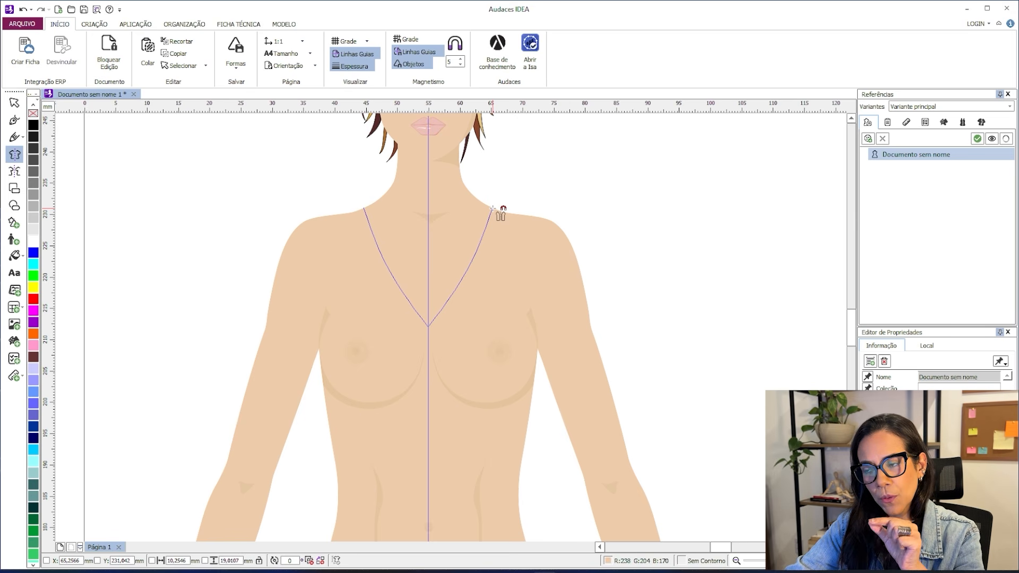
mouse_move(493, 208)
mouse_down()
mouse_move(530, 217)
mouse_move(501, 212)
mouse_up()
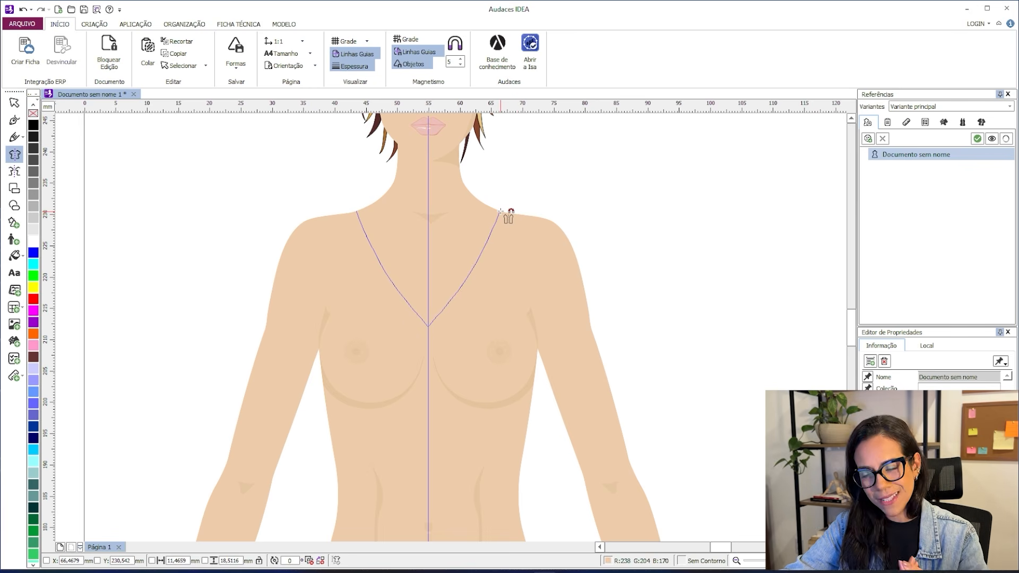
drag(500, 211, 503, 212)
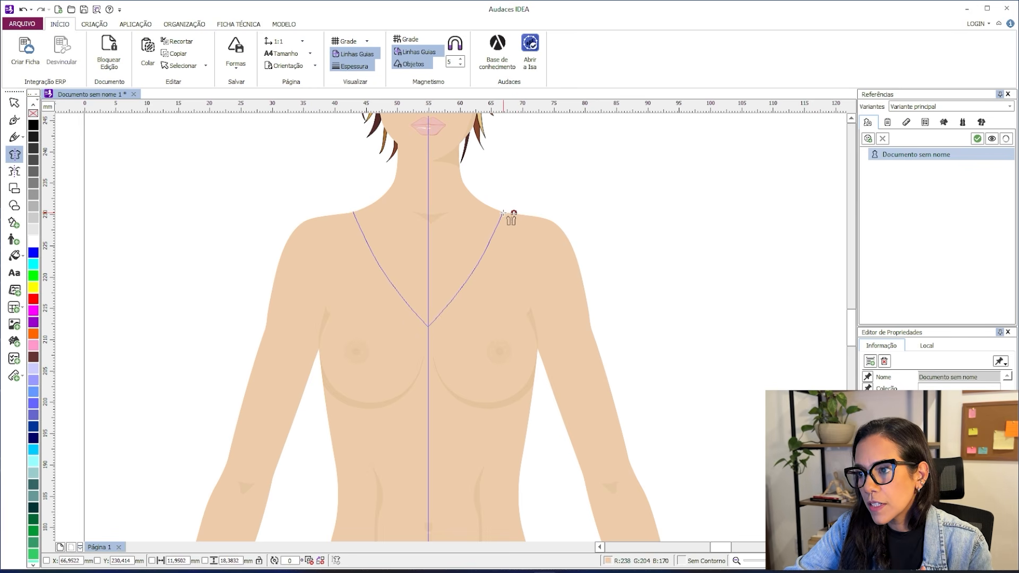
Step: Continue the mirrored outline along straight shoulder lines and down curved armholes to the underarms
click(553, 221)
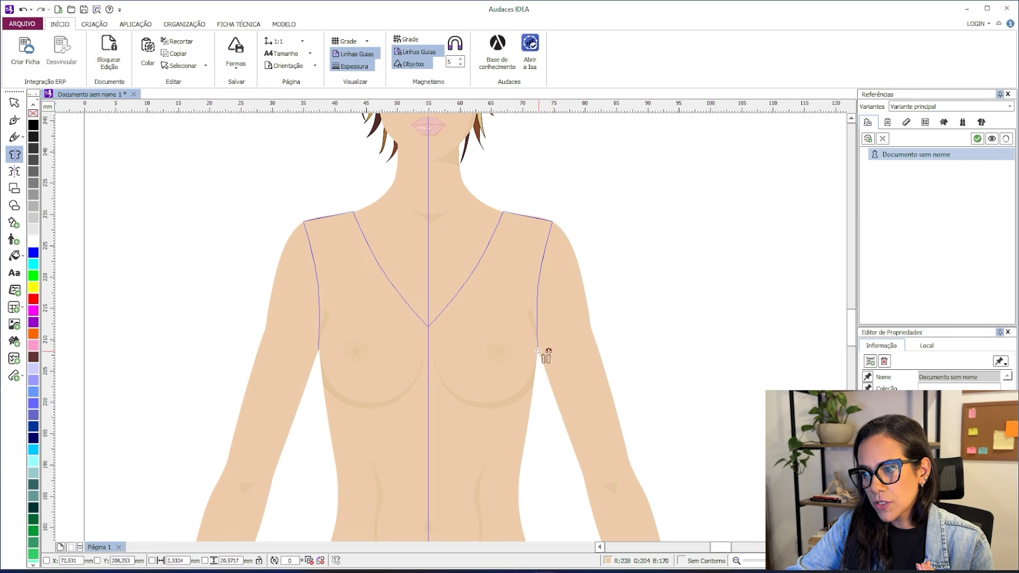
click(539, 352)
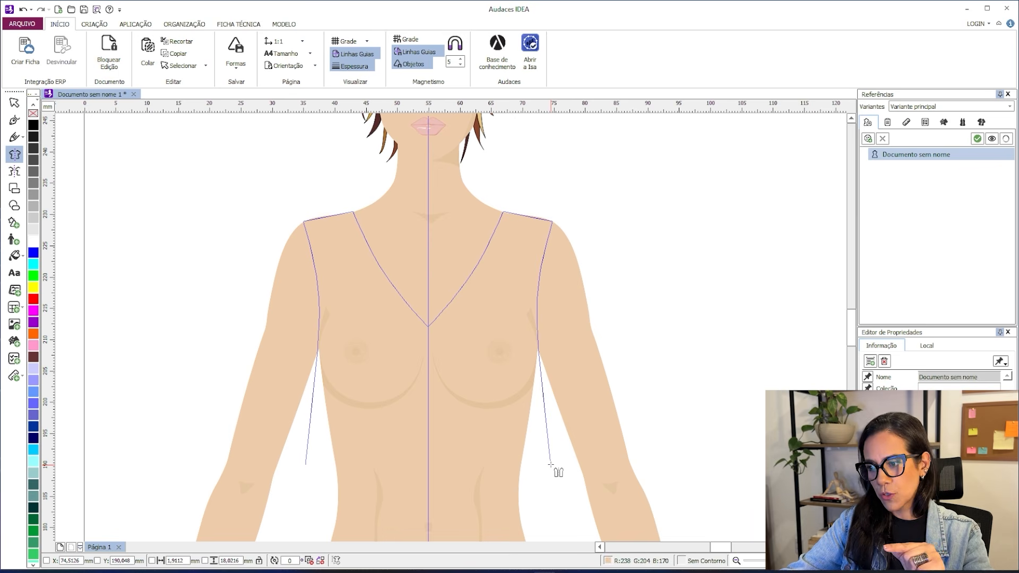
Step: Draw the mirrored side seams from the underarms in to the waist and out in a curve to the hips
key(space)
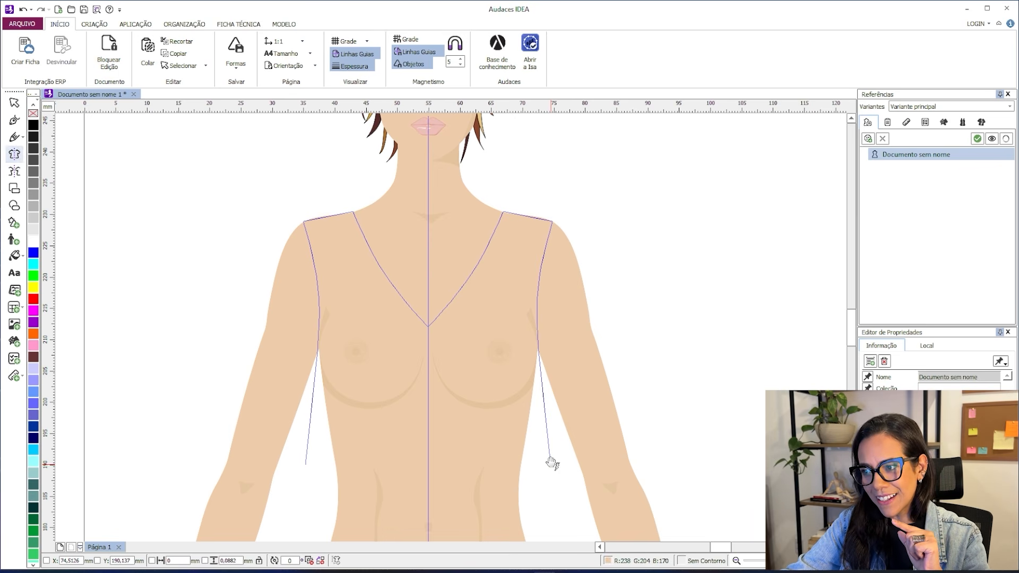
drag(550, 464, 546, 325)
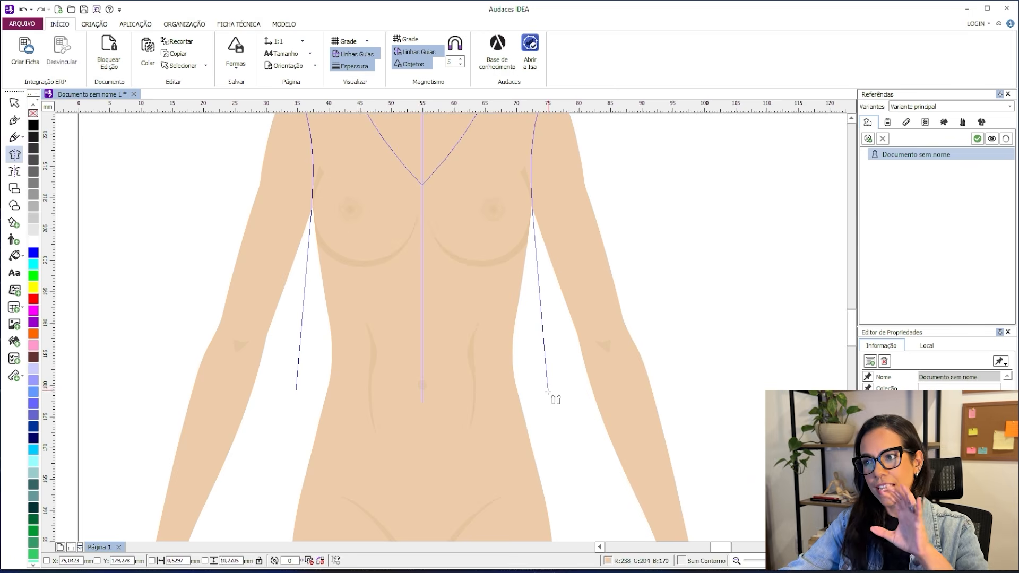
click(519, 322)
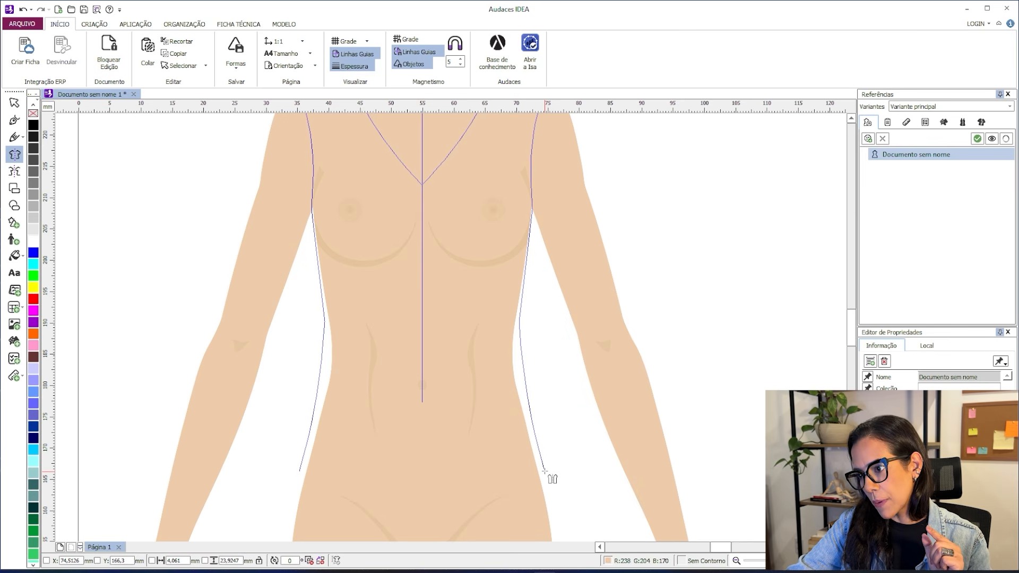
click(545, 470)
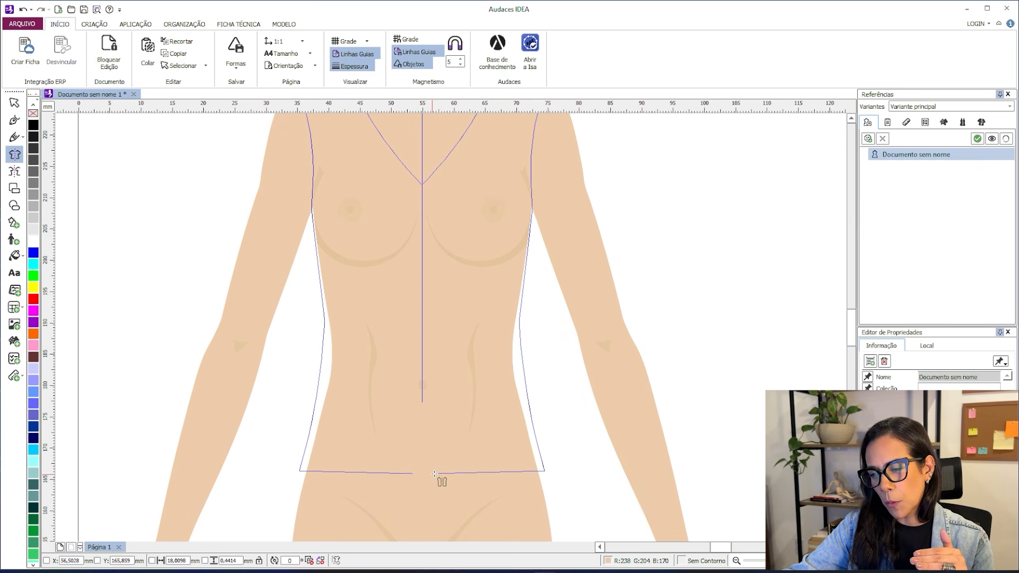
Step: Close the top's outline with a slightly downward-curved hem meeting at the centre line, and finish the shape
mouse_move(434, 474)
mouse_down()
mouse_move(445, 481)
mouse_move(424, 484)
mouse_move(435, 486)
mouse_up()
drag(432, 425, 448, 264)
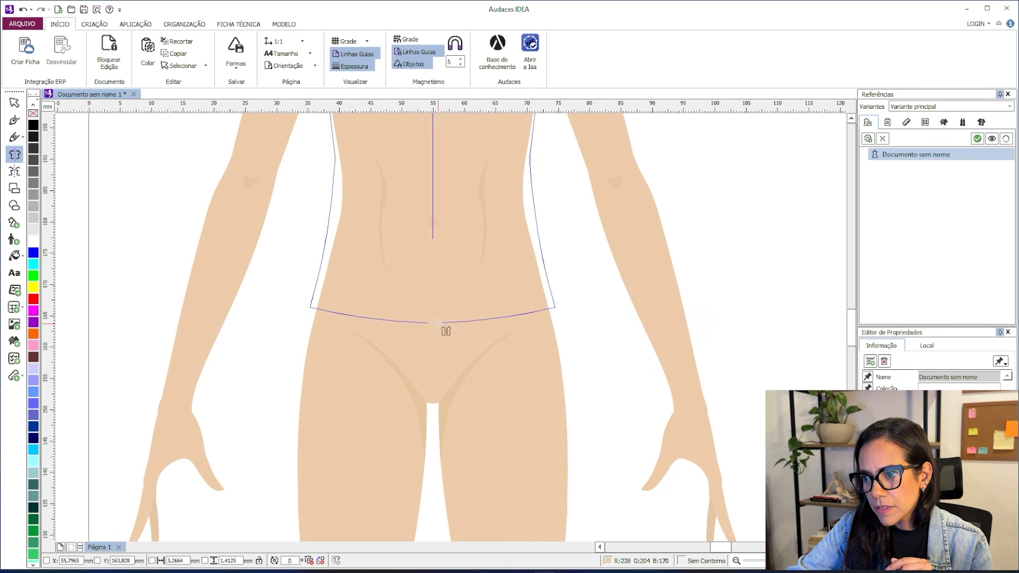
drag(438, 324, 434, 324)
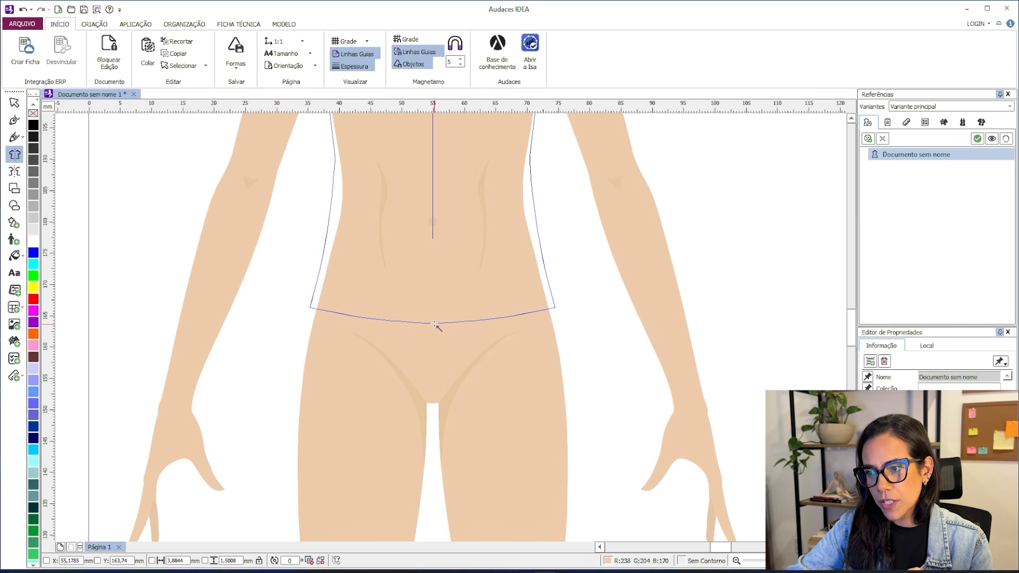
drag(434, 323, 455, 387)
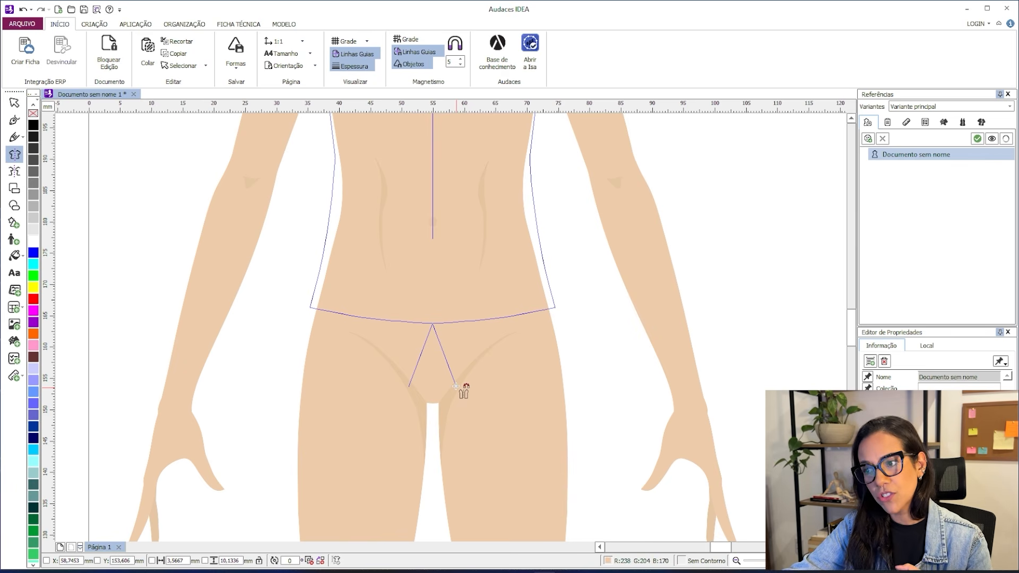
drag(456, 387, 455, 384)
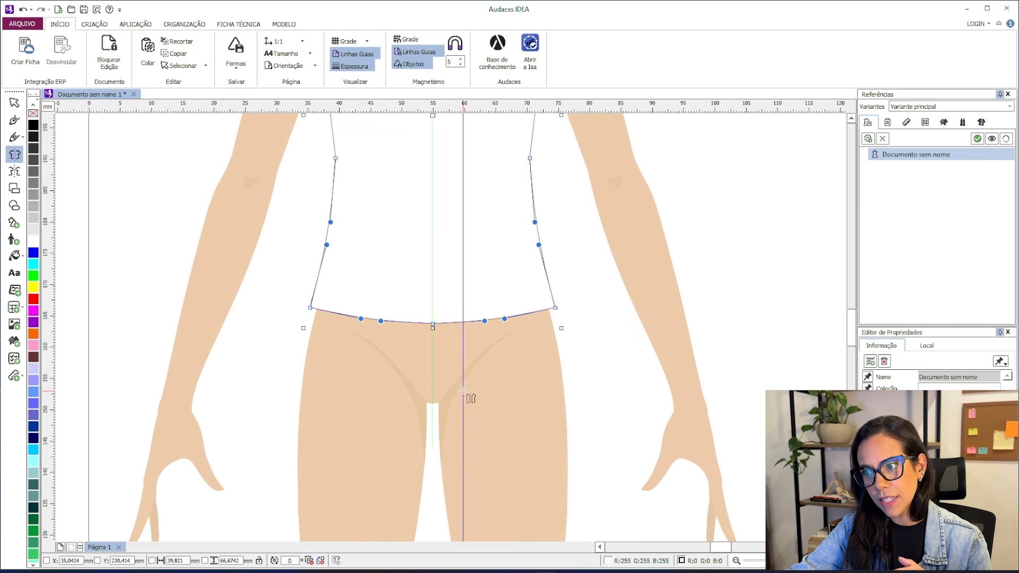
Step: Examine the finished sleeveless V-neck top over the mannequin's torso
scroll(482, 441, down, 4)
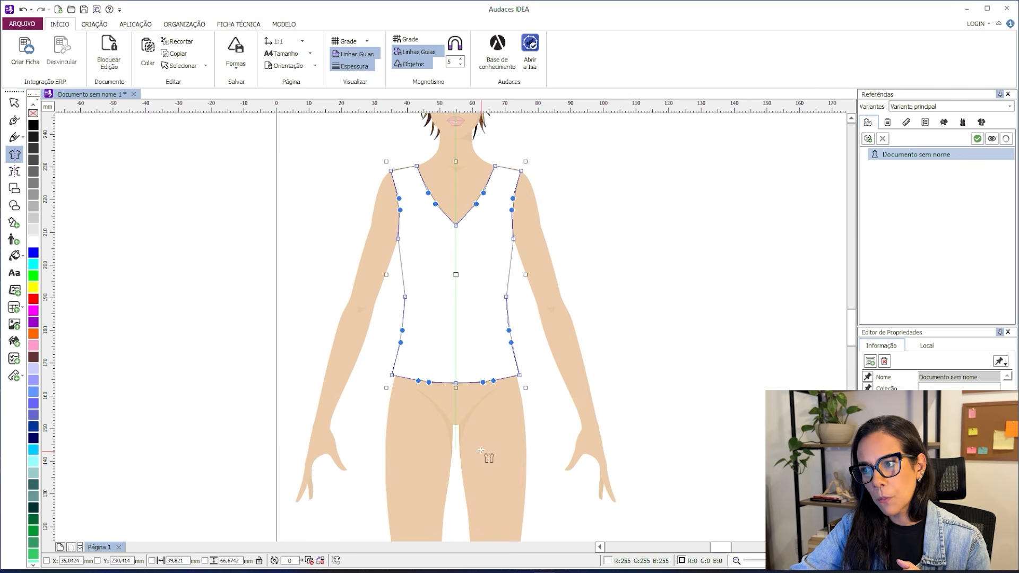
scroll(467, 295, up, 2)
scroll(467, 296, down, 2)
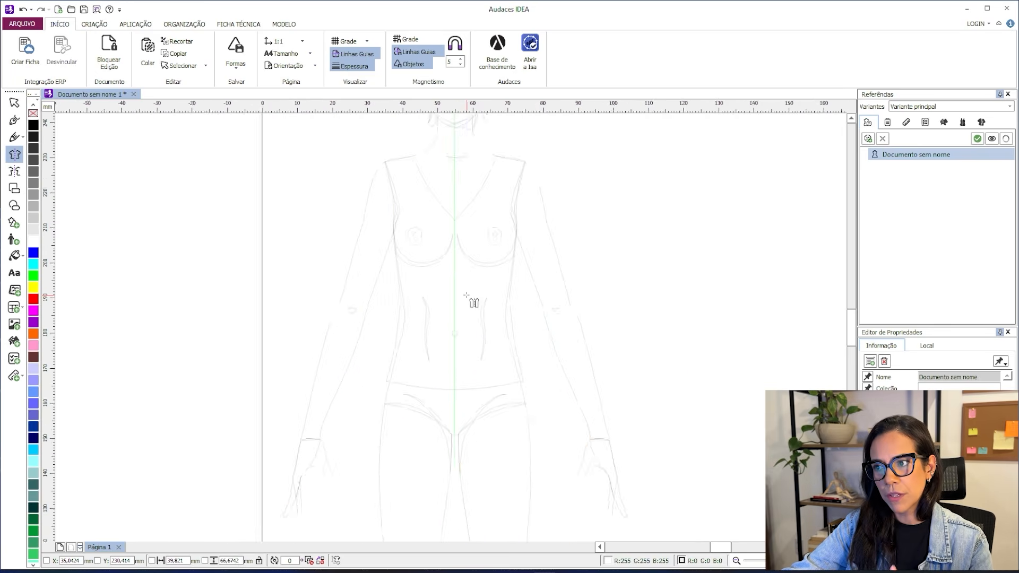
scroll(467, 296, up, 3)
scroll(468, 299, down, 2)
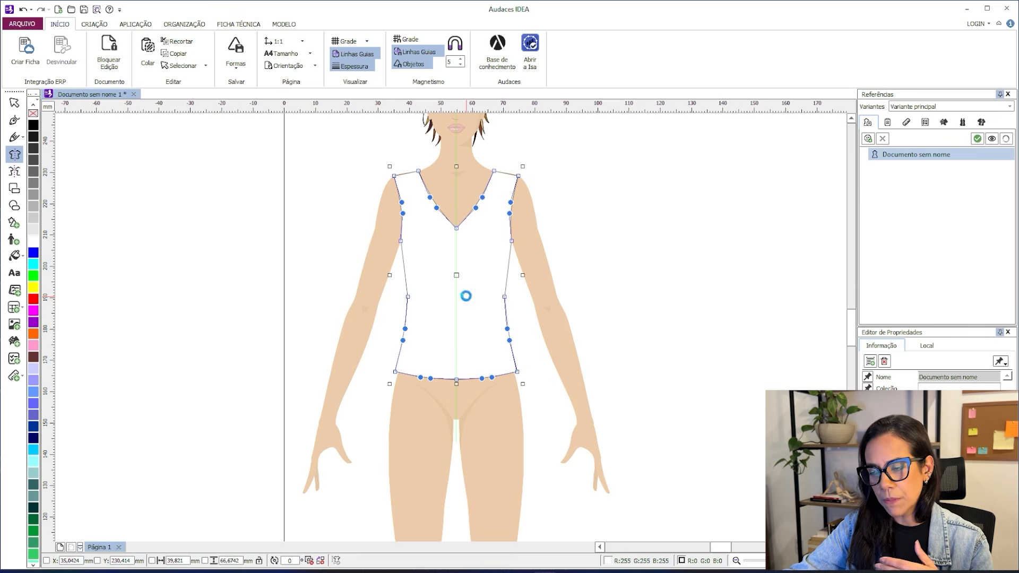
mouse_move(464, 368)
mouse_down()
mouse_move(537, 300)
mouse_move(550, 225)
mouse_up()
scroll(471, 184, up, 3)
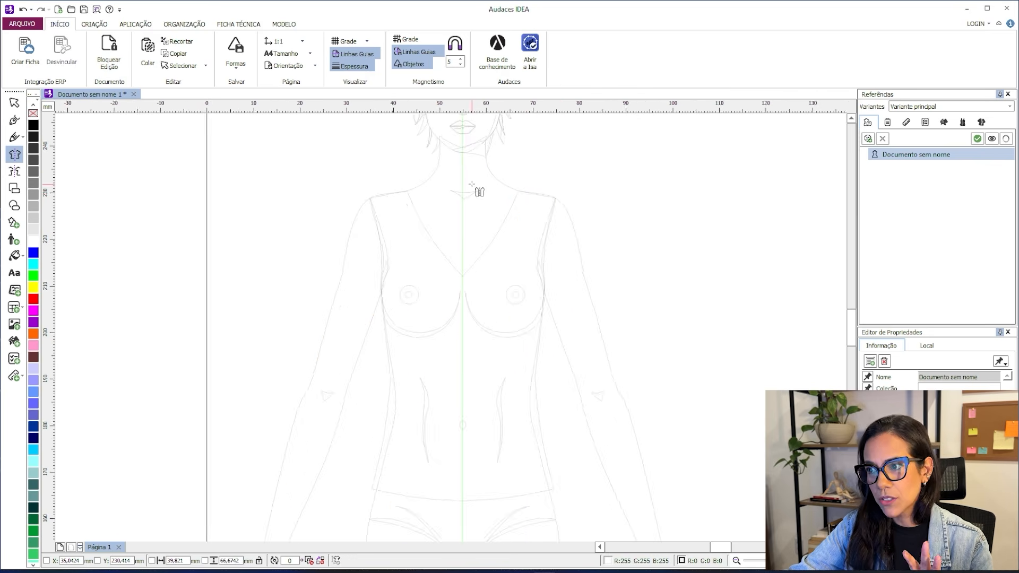
scroll(592, 207, down, 1)
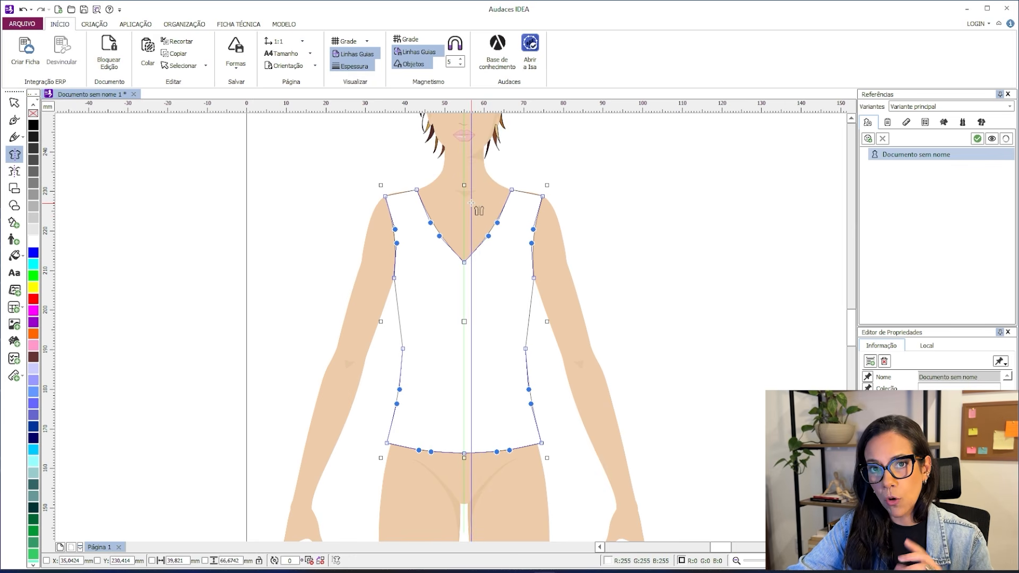
Step: Bend the top's straight shoulder lines into gentle curves that follow the mannequin's shoulders
key(Escape)
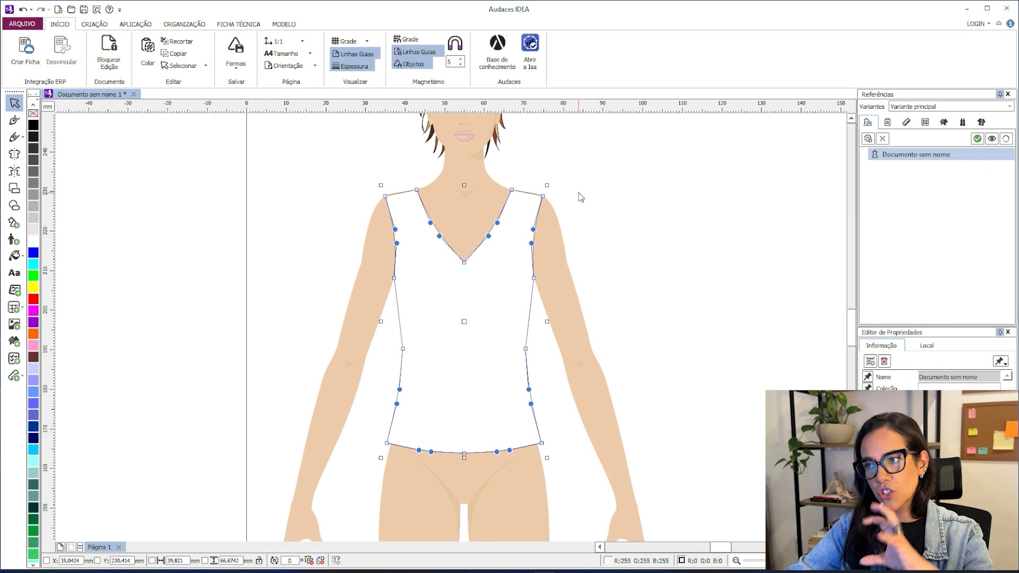
scroll(536, 191, up, 4)
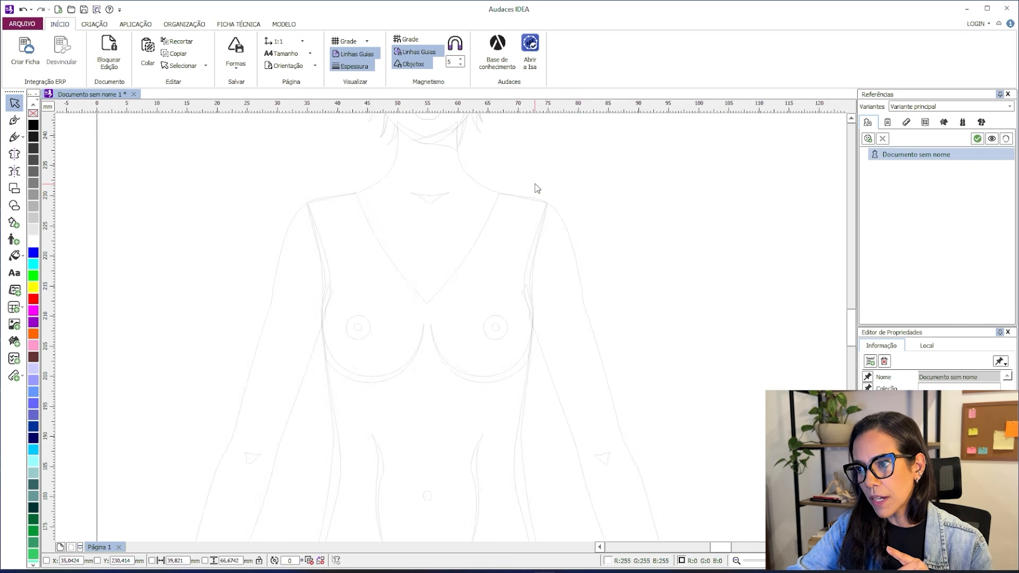
scroll(535, 194, up, 1)
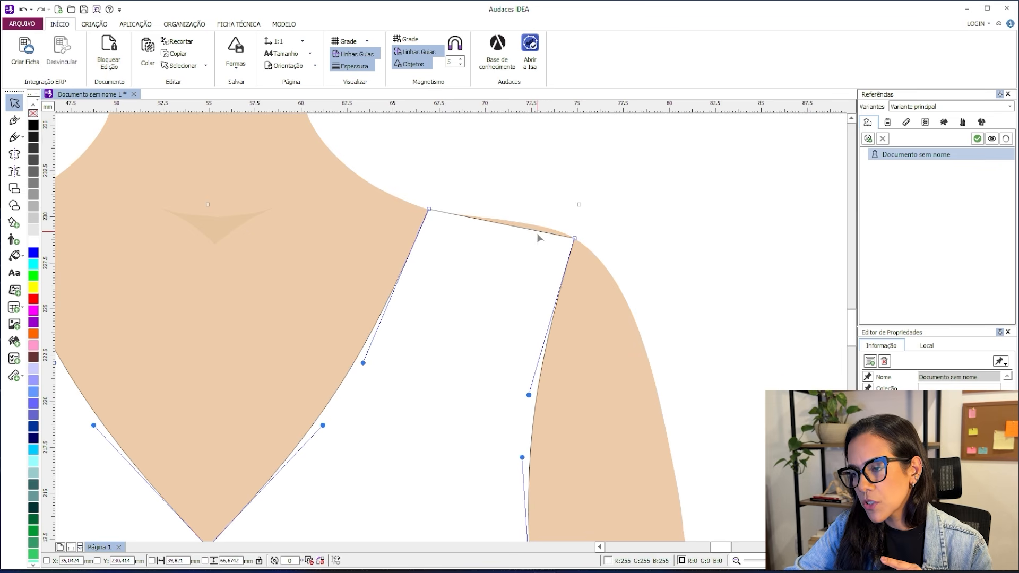
scroll(544, 249, up, 3)
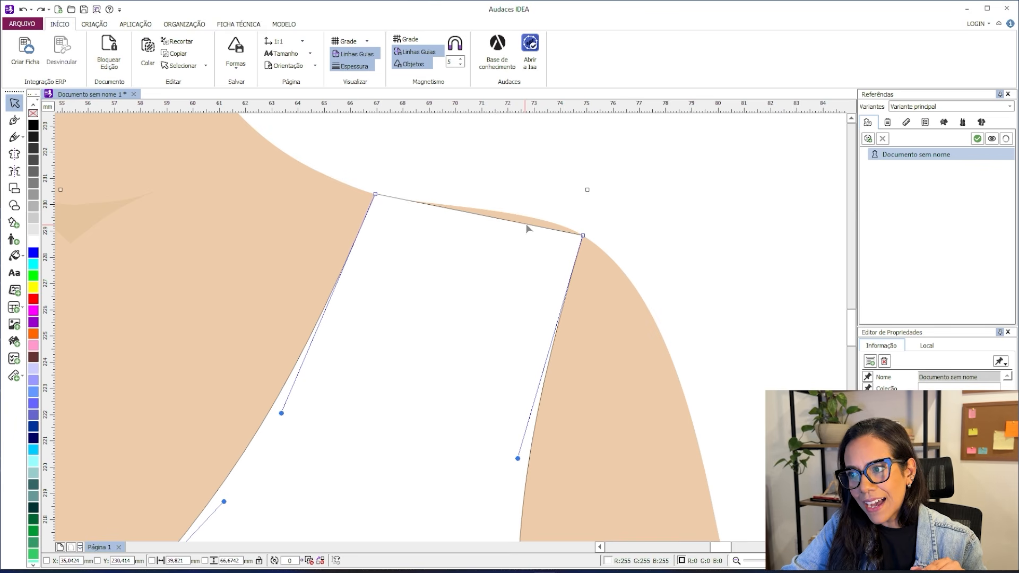
drag(527, 229, 566, 226)
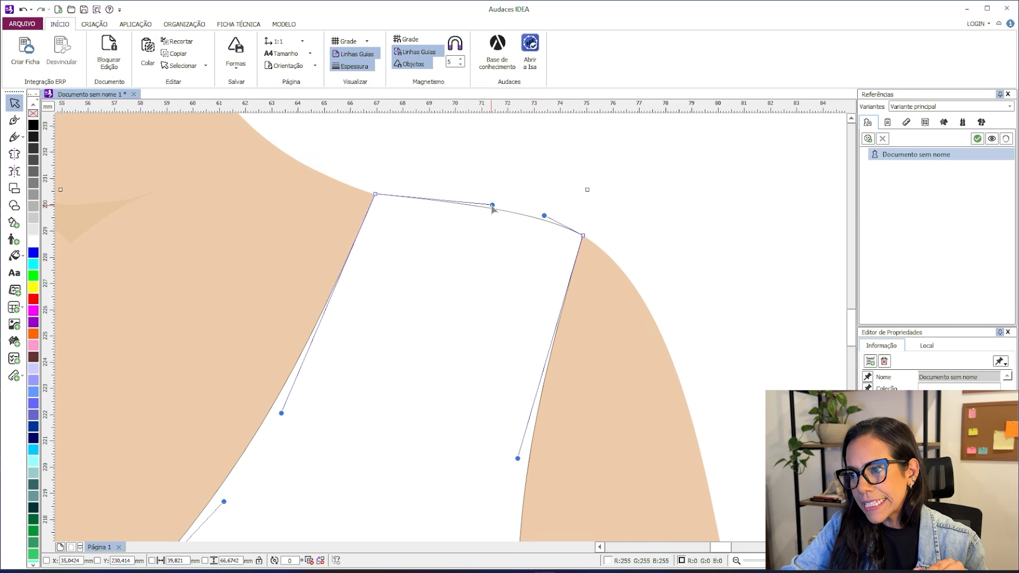
drag(492, 207, 484, 211)
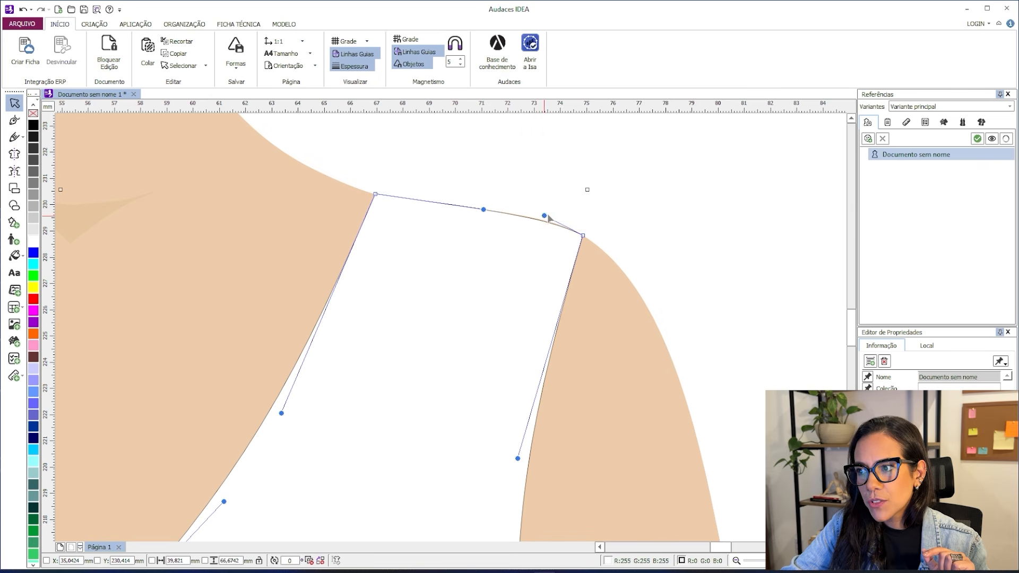
drag(545, 215, 545, 215)
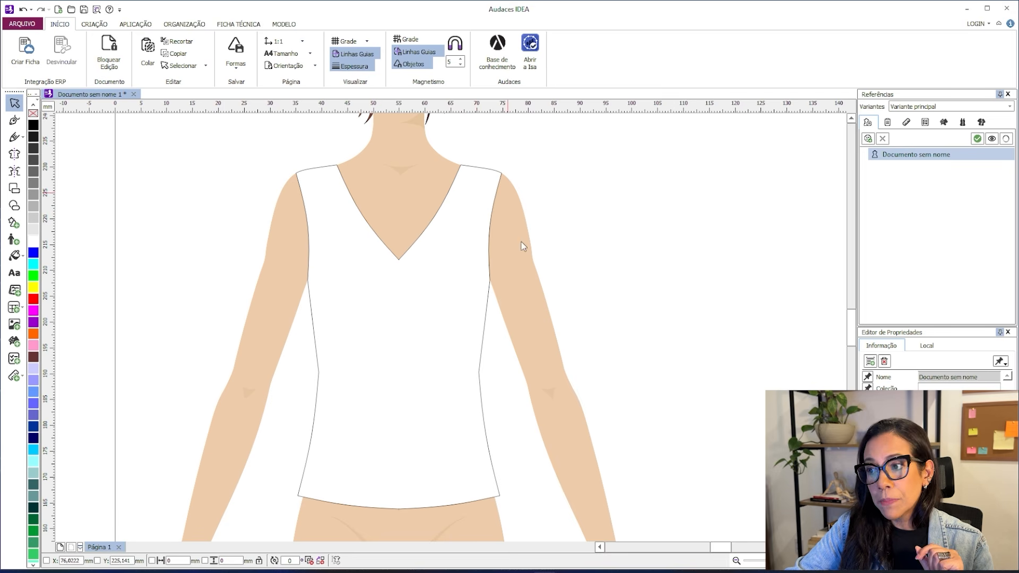
Step: Draw mirrored short sleeves about the top's centre axis, from the shoulder tips along the outer arms and across curved sleeve hems
click(461, 301)
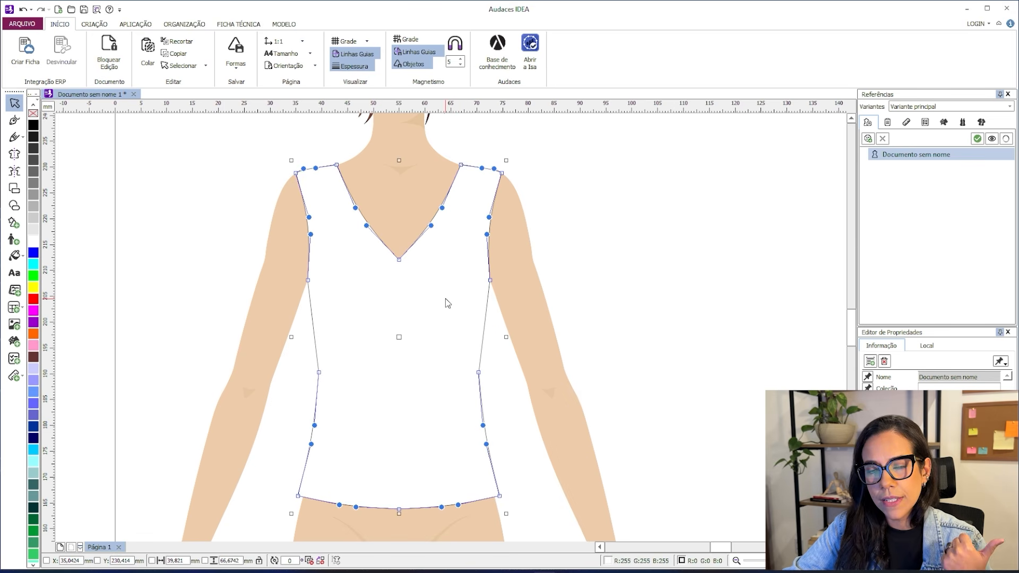
click(13, 172)
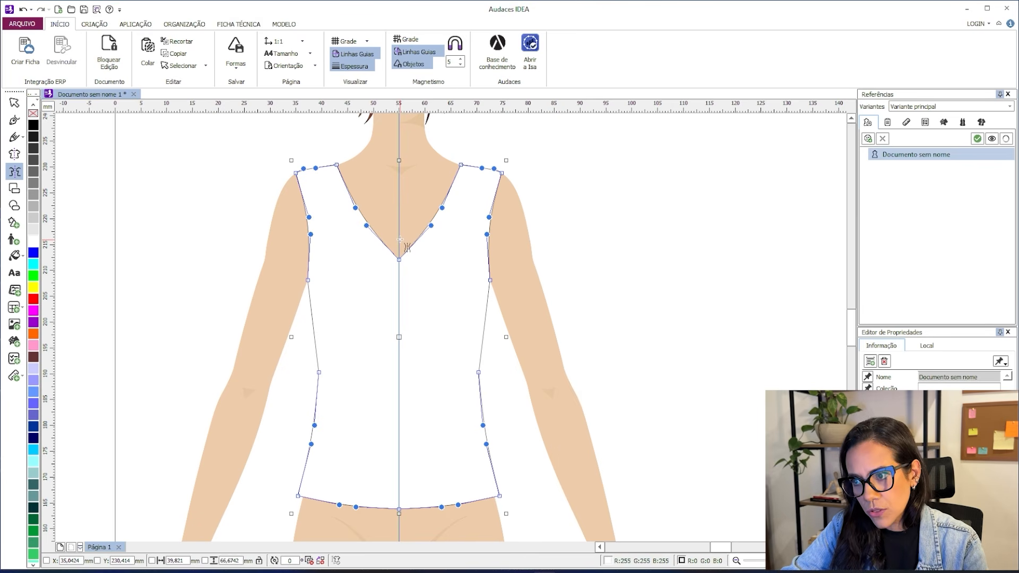
scroll(517, 199, up, 3)
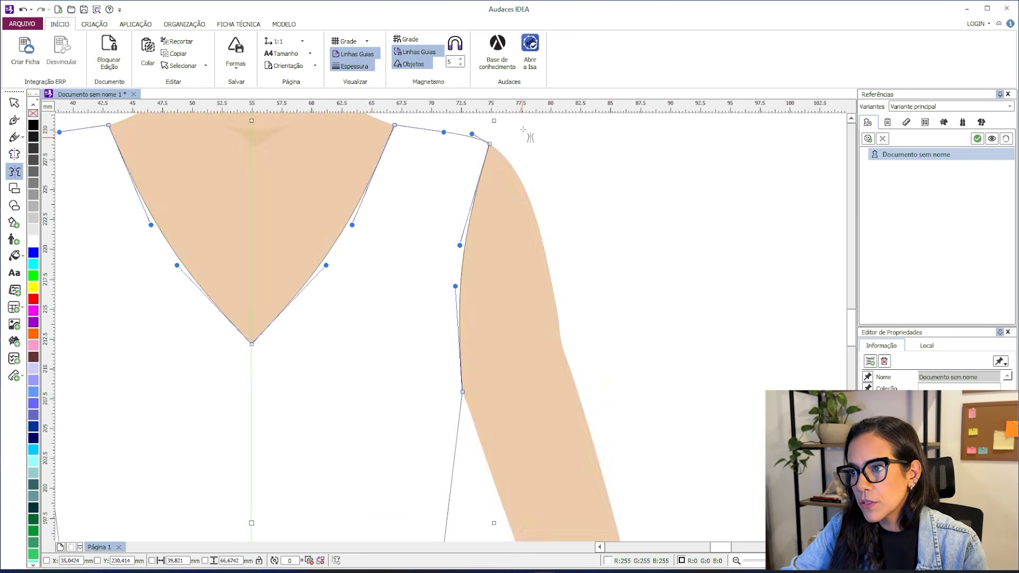
scroll(530, 137, up, 1)
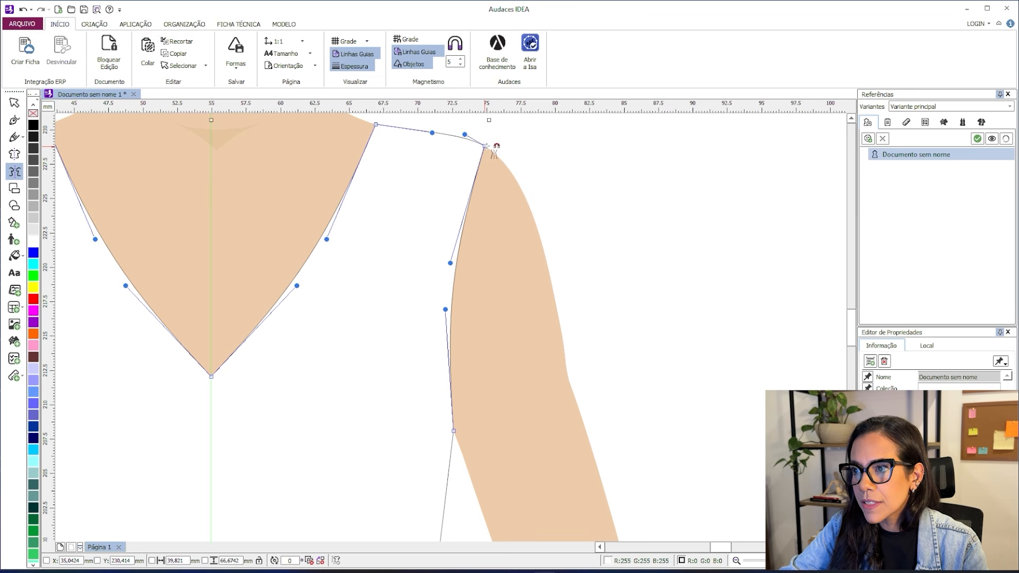
click(485, 146)
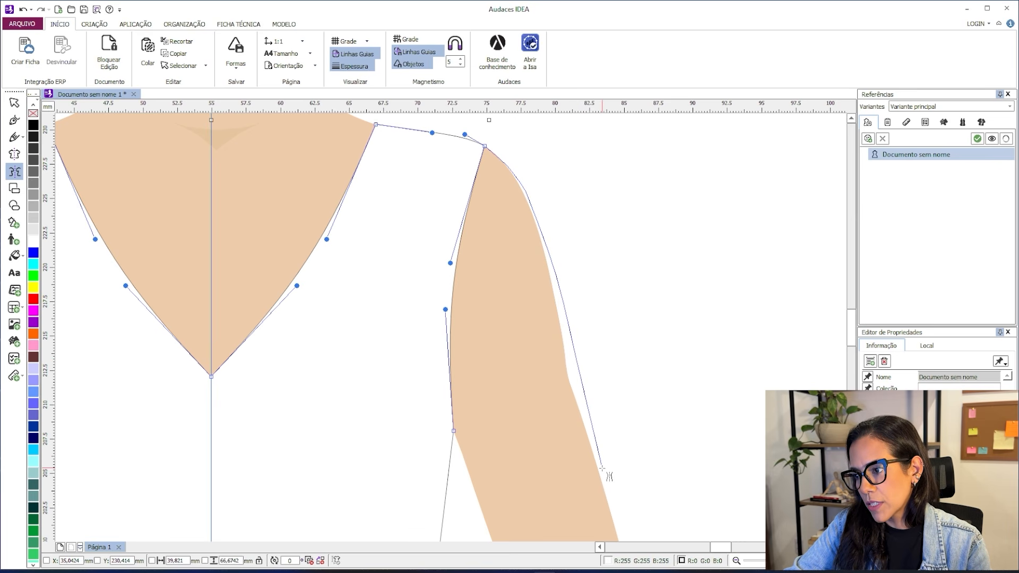
click(602, 468)
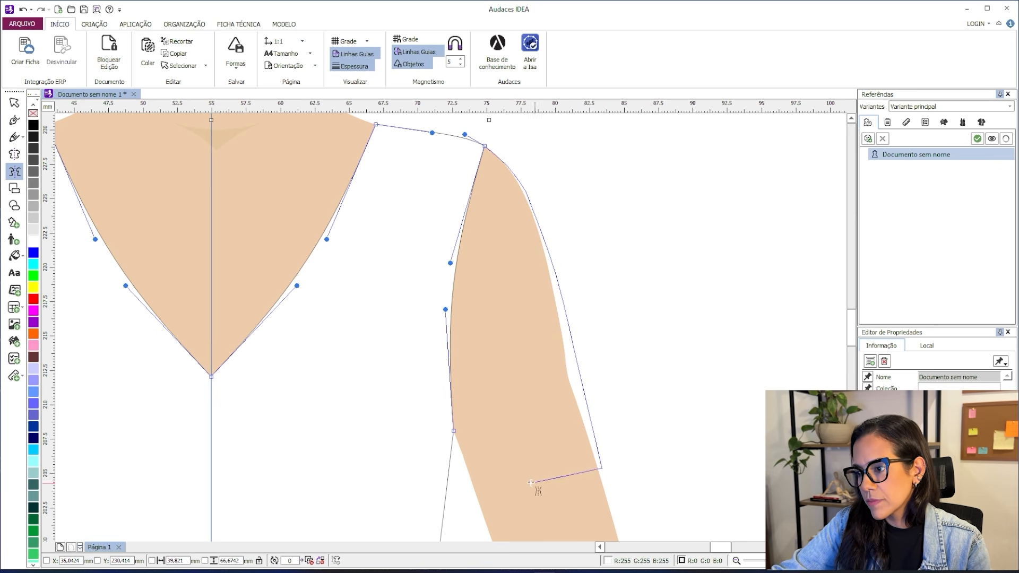
click(472, 503)
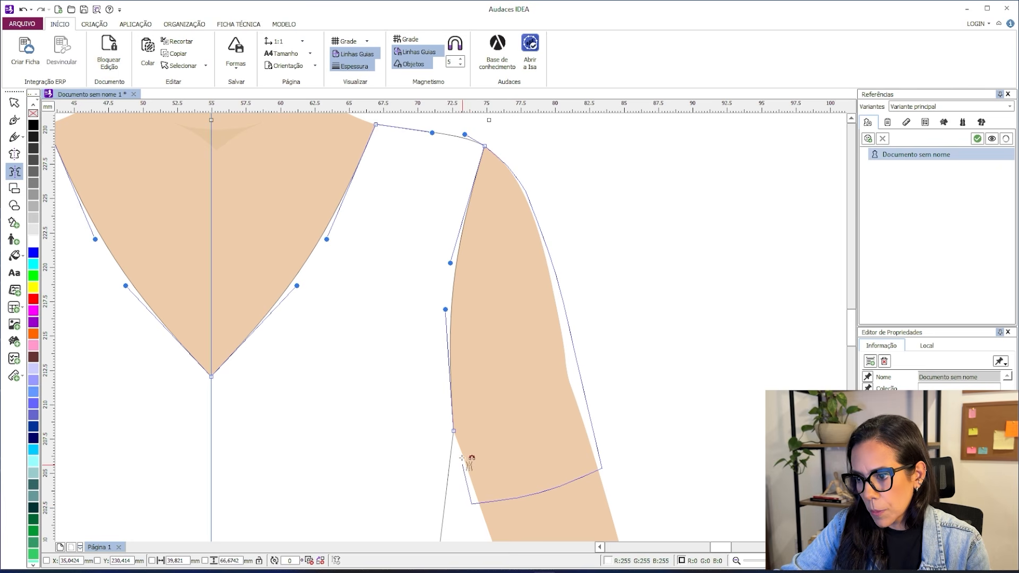
Step: Close the mirrored sleeves through the underarm points and up along the armhole curves to the shoulder tips, making them about 26 mm tall
click(453, 431)
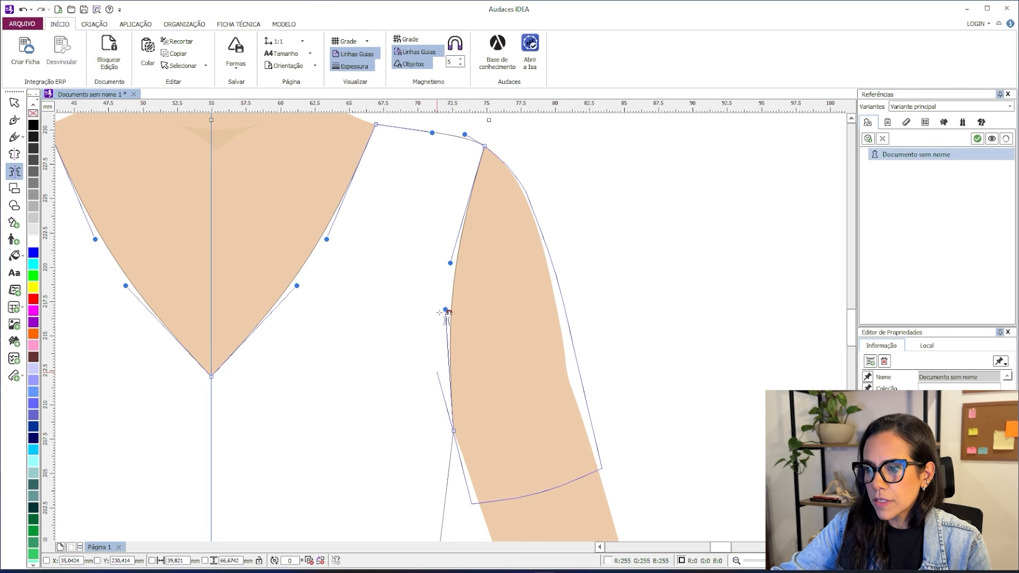
click(486, 147)
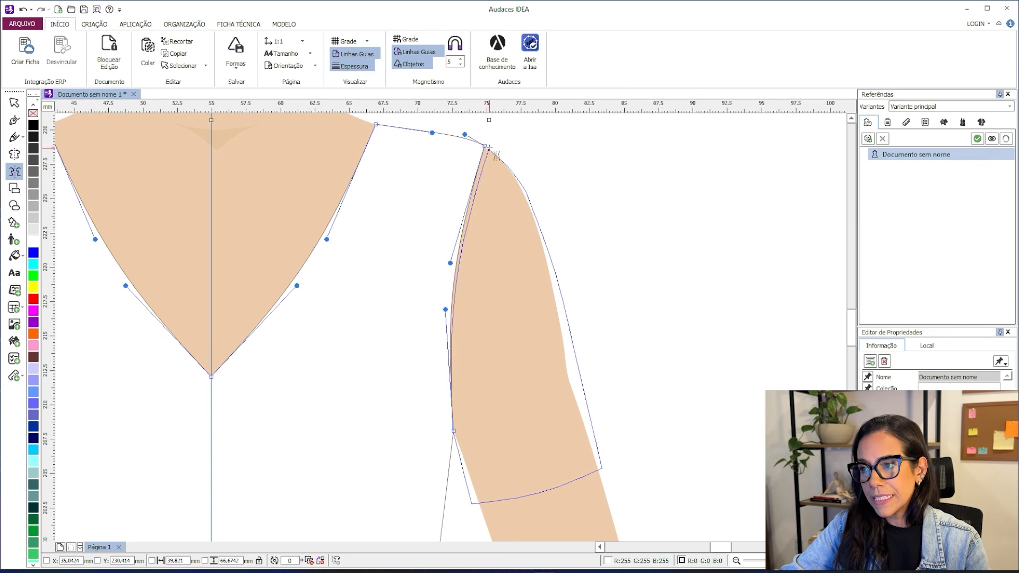
drag(487, 148, 517, 200)
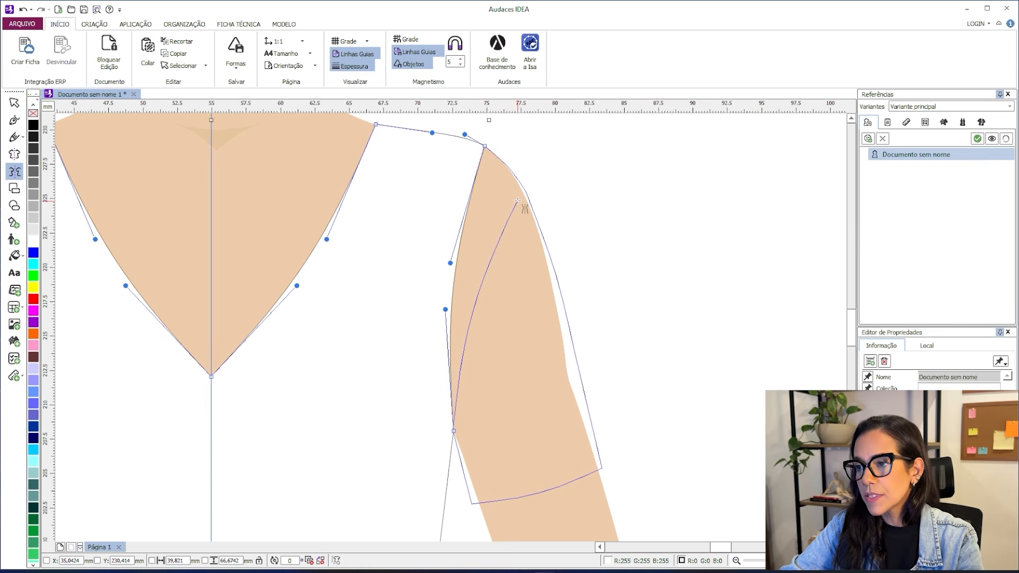
scroll(560, 211, down, 3)
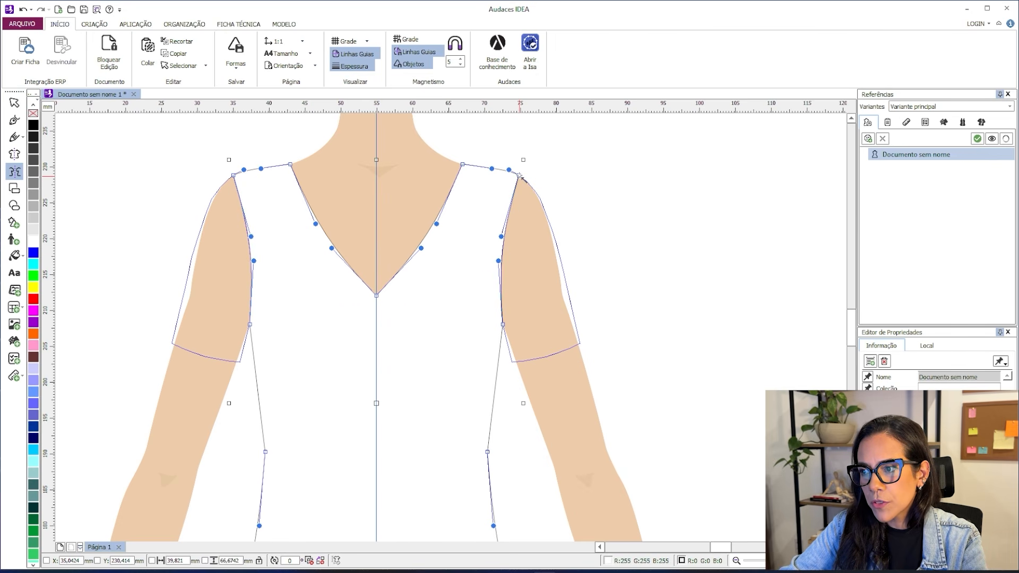
click(552, 187)
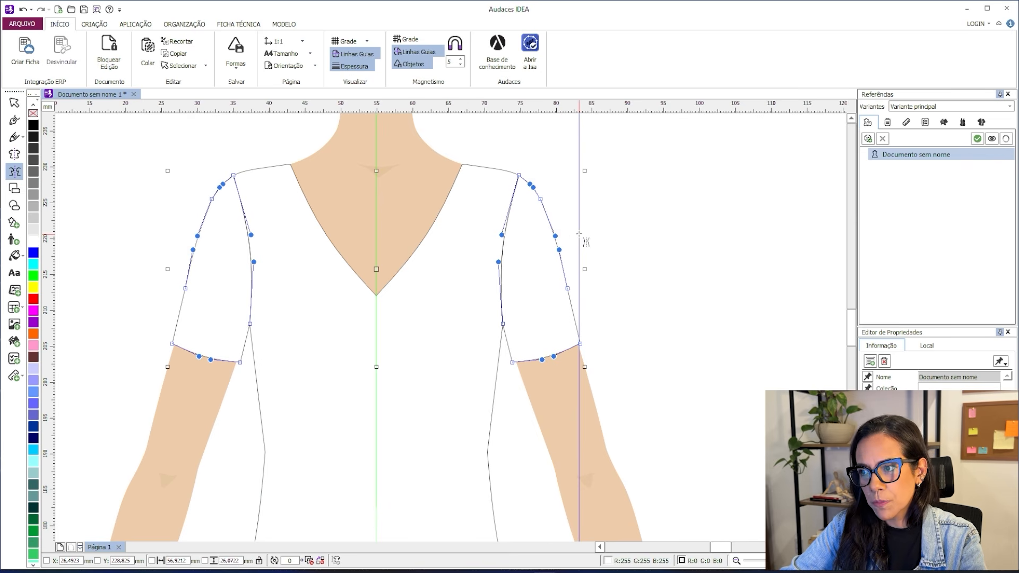
key(Escape)
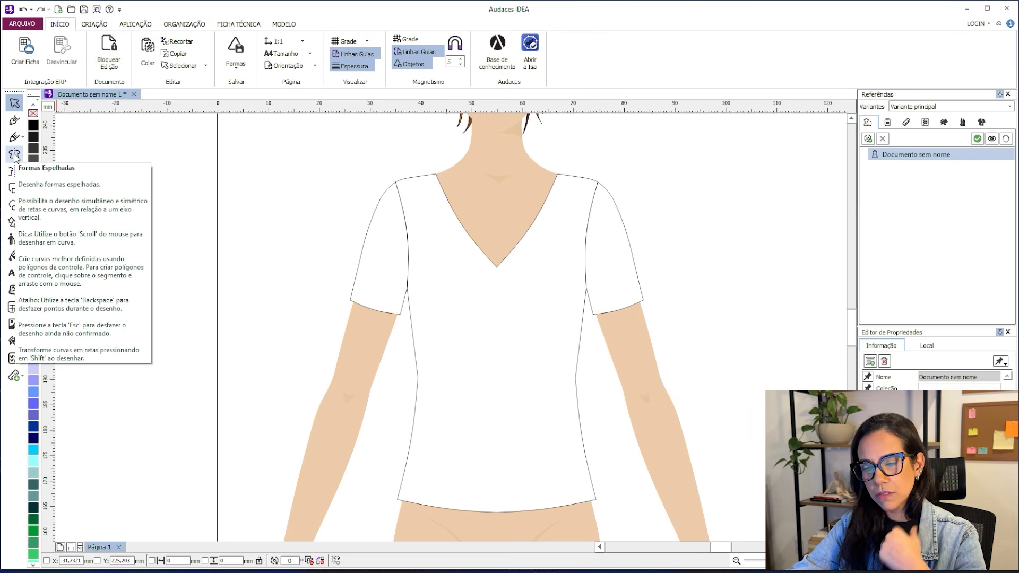
Step: Start a mirrored neckband shape on the top's centre axis, tracing the V-neck curve from its lowest point up to the shoulder ends
click(454, 236)
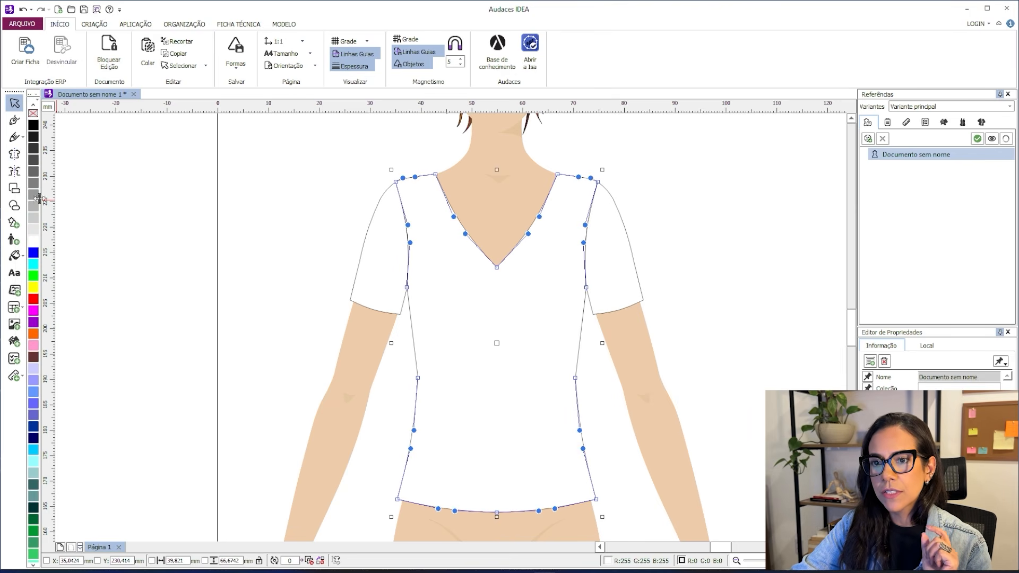
click(14, 156)
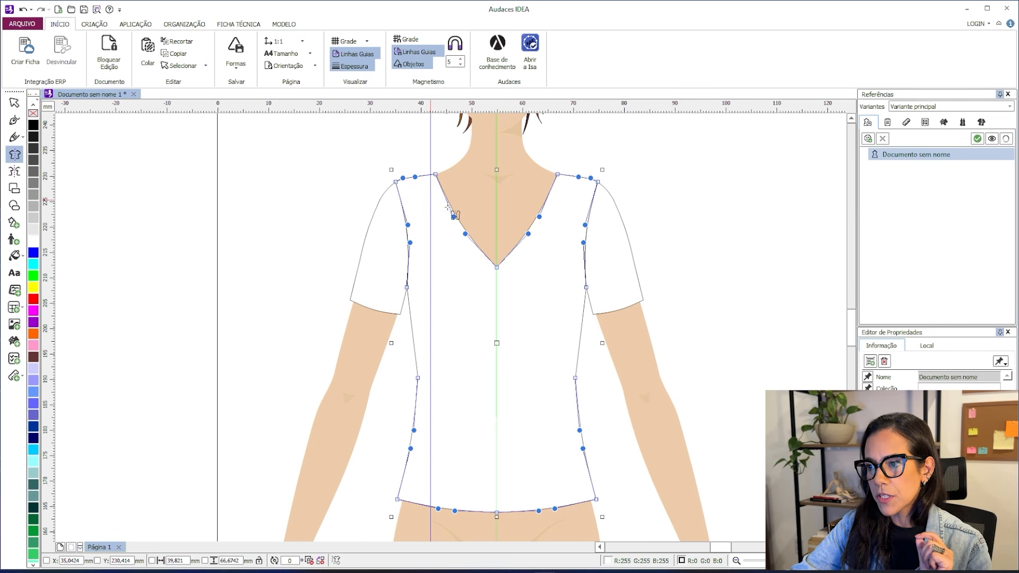
scroll(502, 157, up, 1)
scroll(502, 158, up, 2)
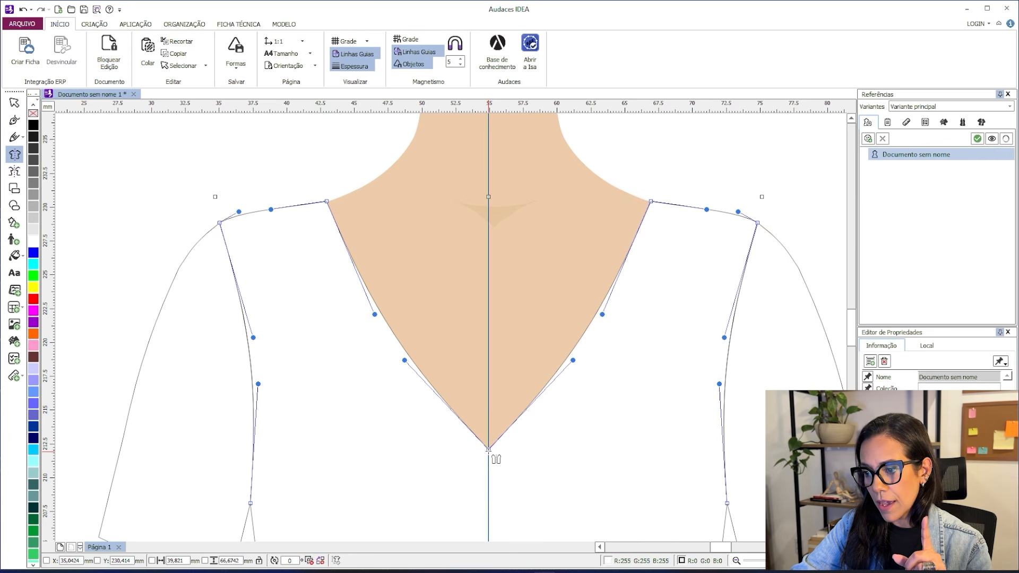
click(489, 450)
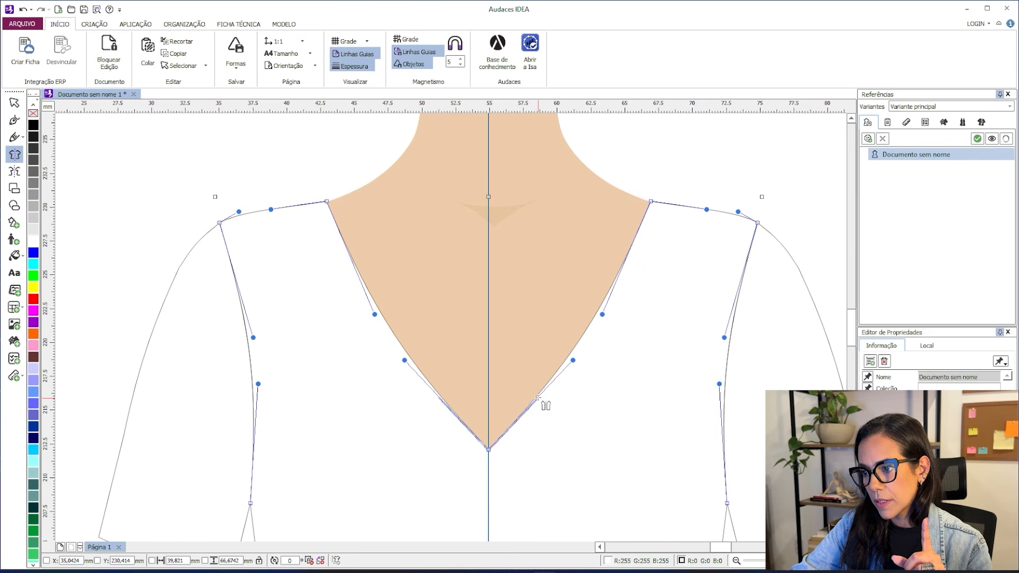
click(652, 202)
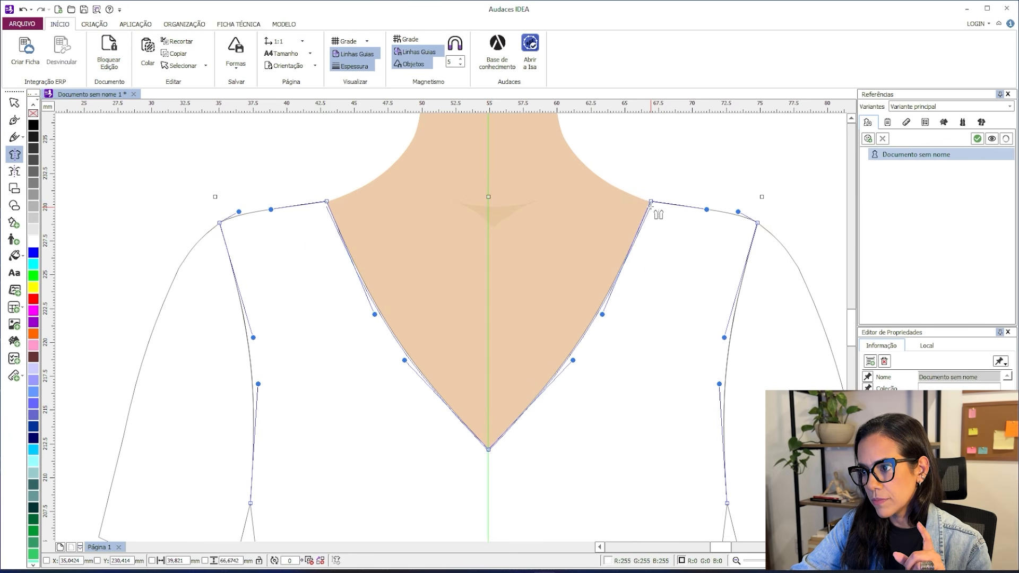
right_click(659, 213)
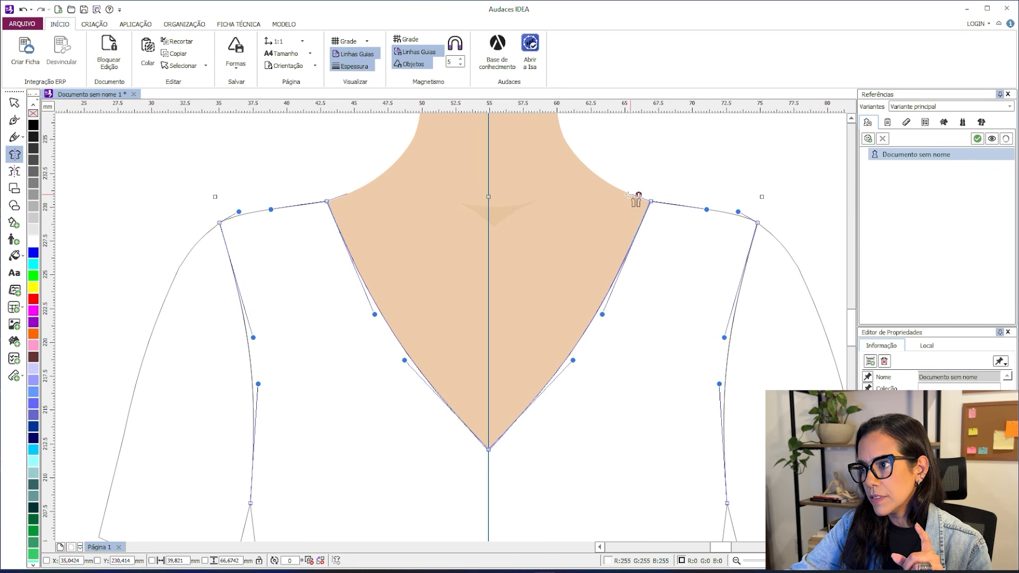
Step: Complete the neckband with short neck-side edges and a parallel curved inner V, about 24 mm wide and 19 mm high overall
click(628, 195)
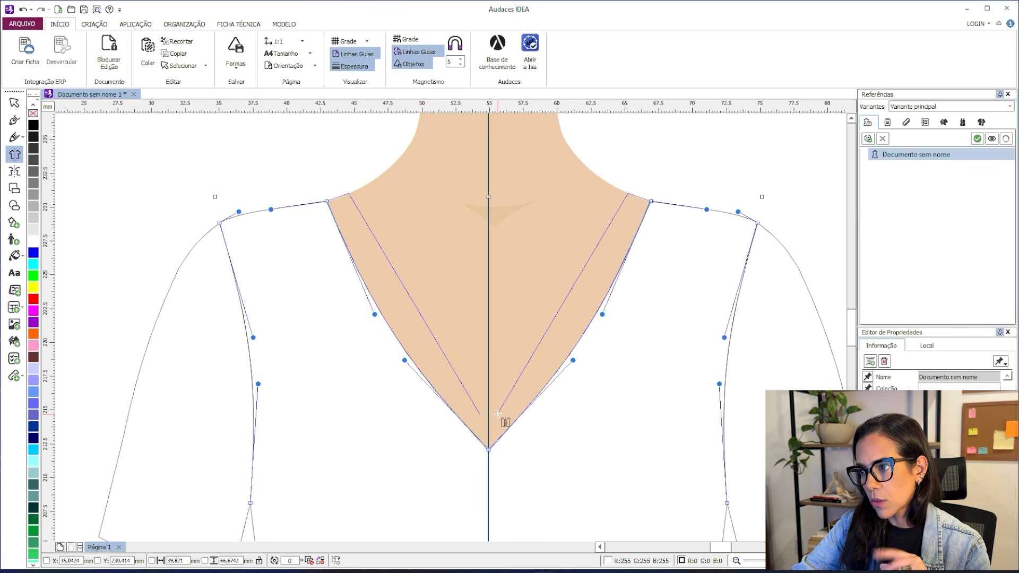
drag(500, 414, 490, 416)
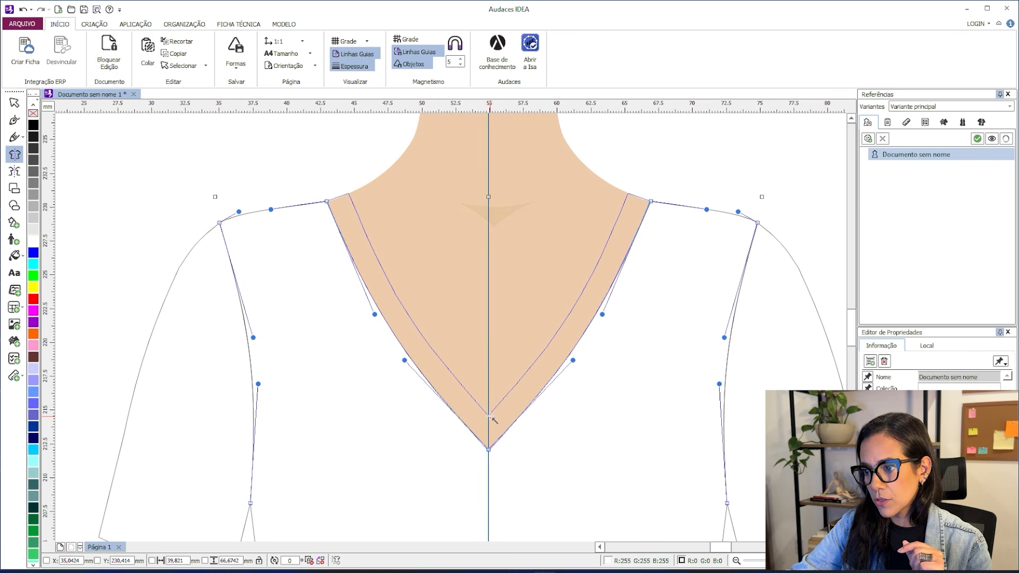
click(490, 416)
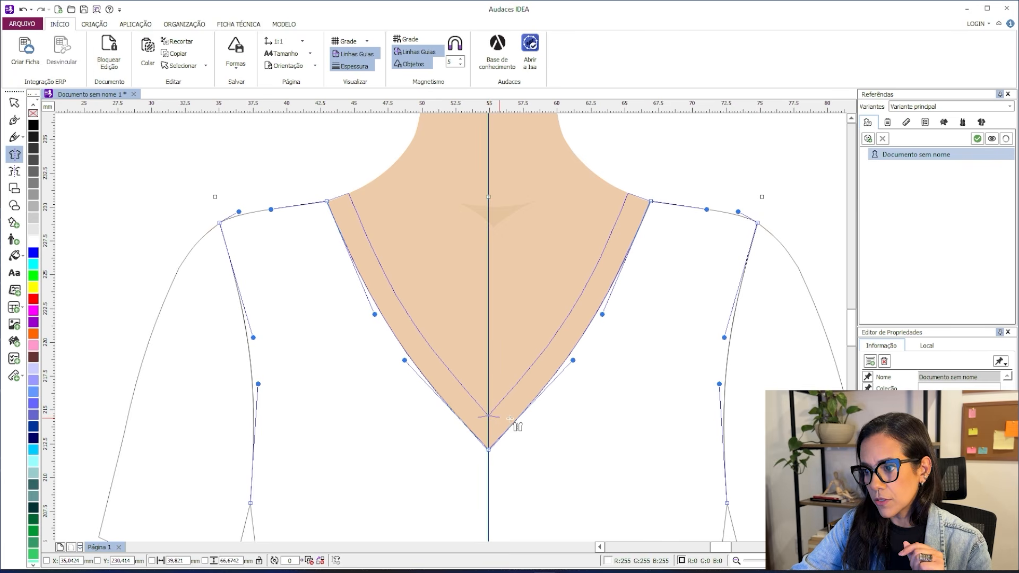
right_click(518, 331)
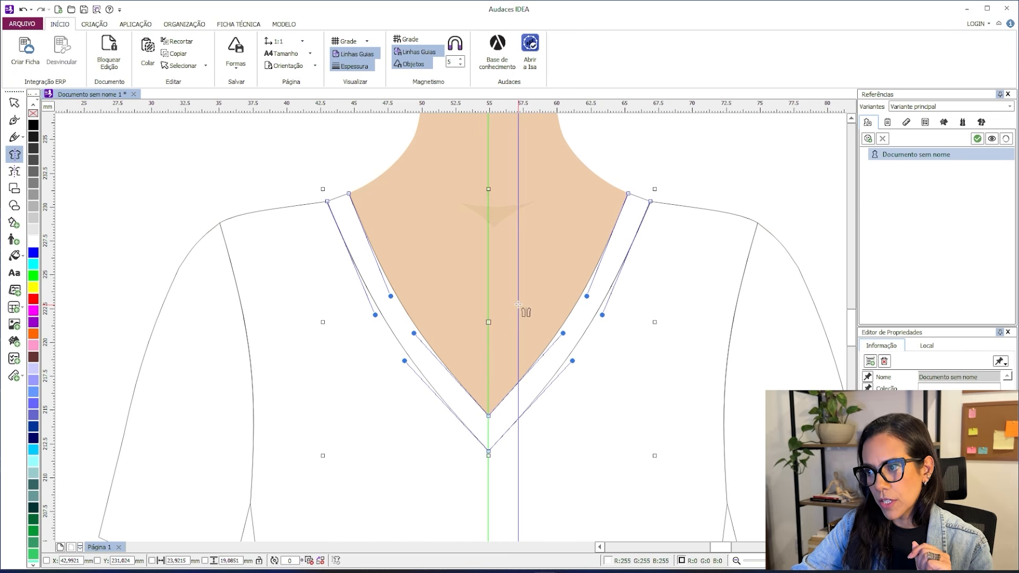
key(Escape)
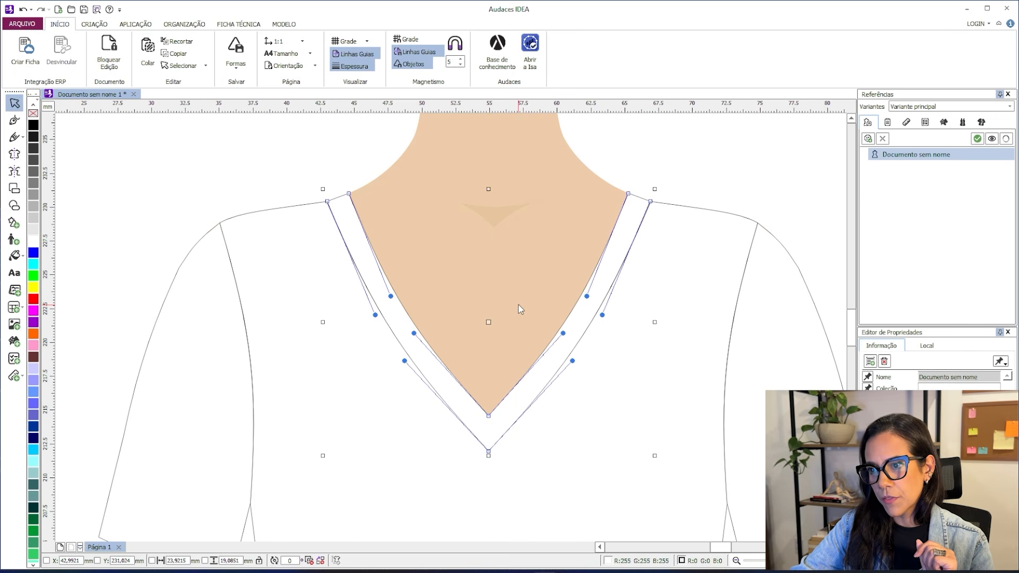
click(609, 164)
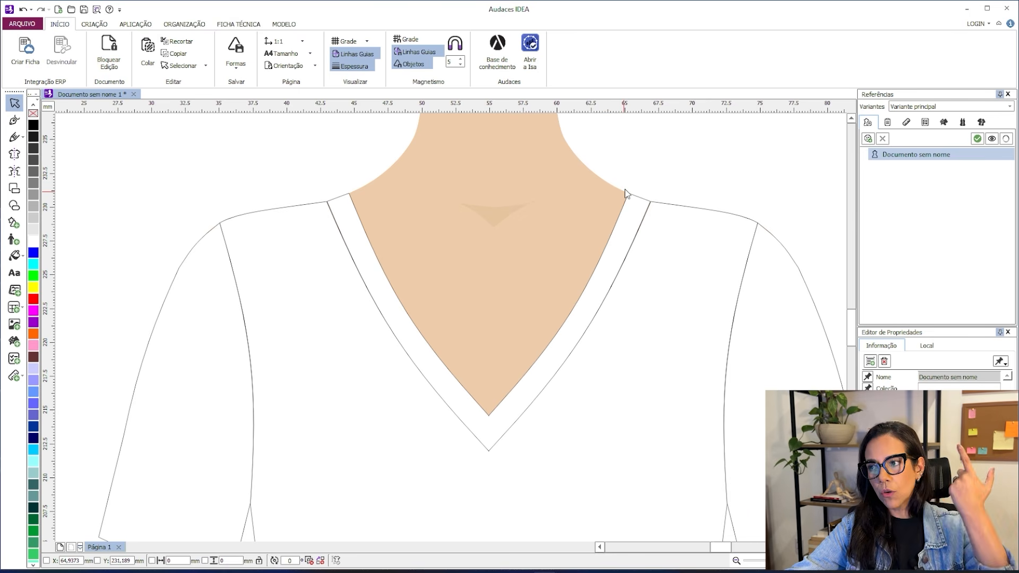
drag(502, 311, 508, 264)
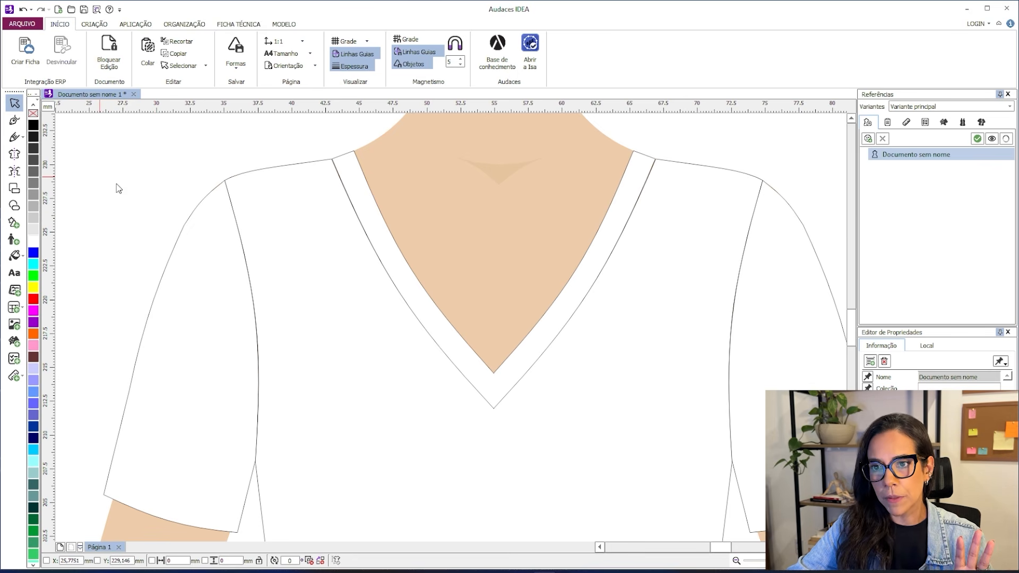
click(15, 122)
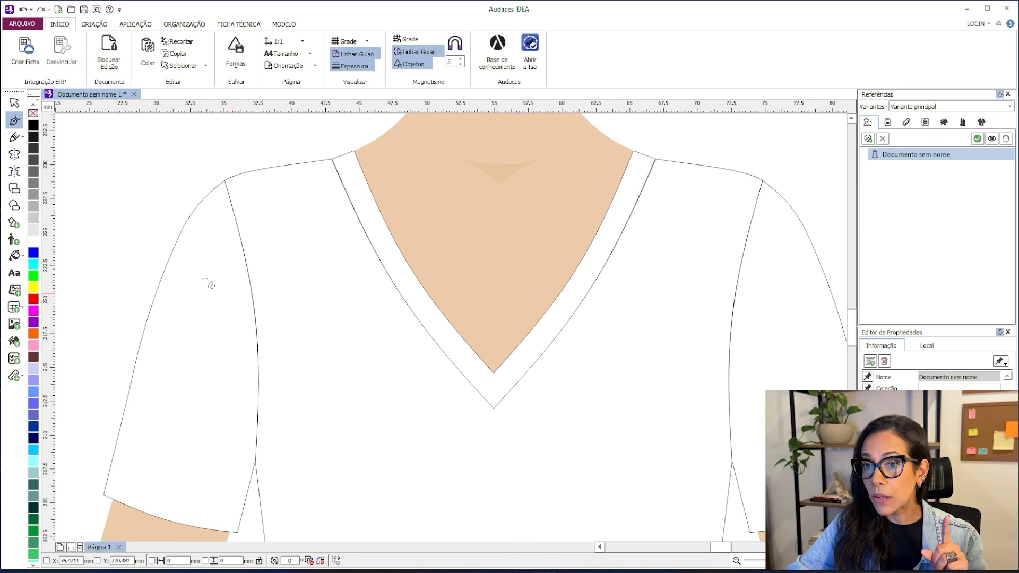
click(15, 139)
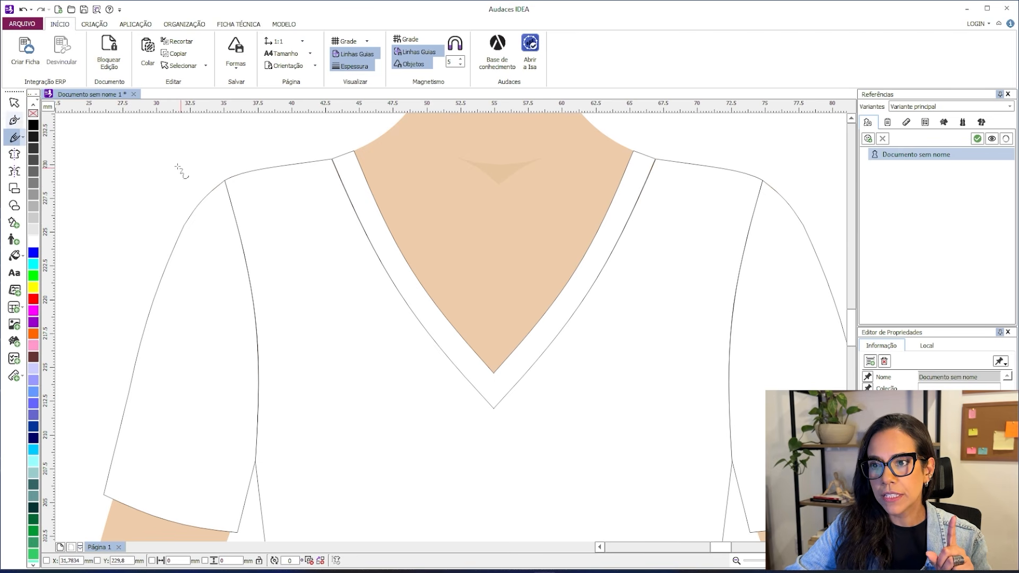
mouse_move(134, 171)
mouse_down()
mouse_move(170, 170)
mouse_move(192, 204)
mouse_move(146, 232)
mouse_move(112, 183)
mouse_move(135, 171)
mouse_up()
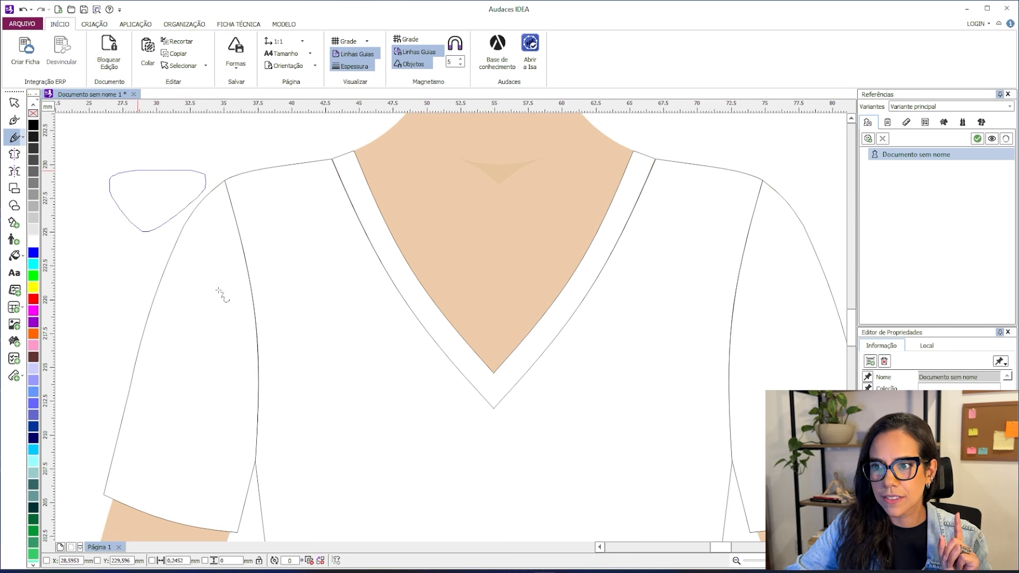
key(Escape)
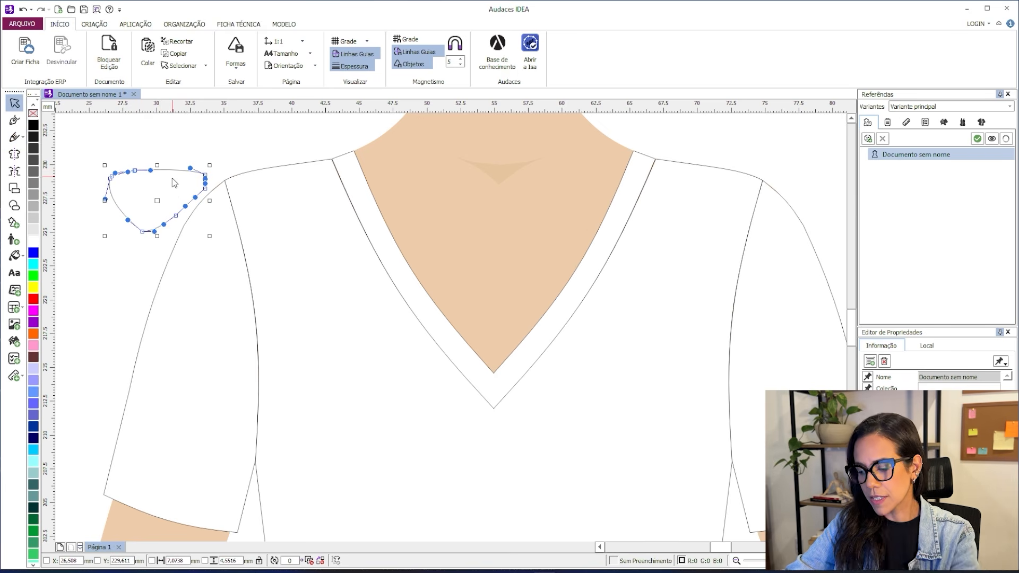
key(Delete)
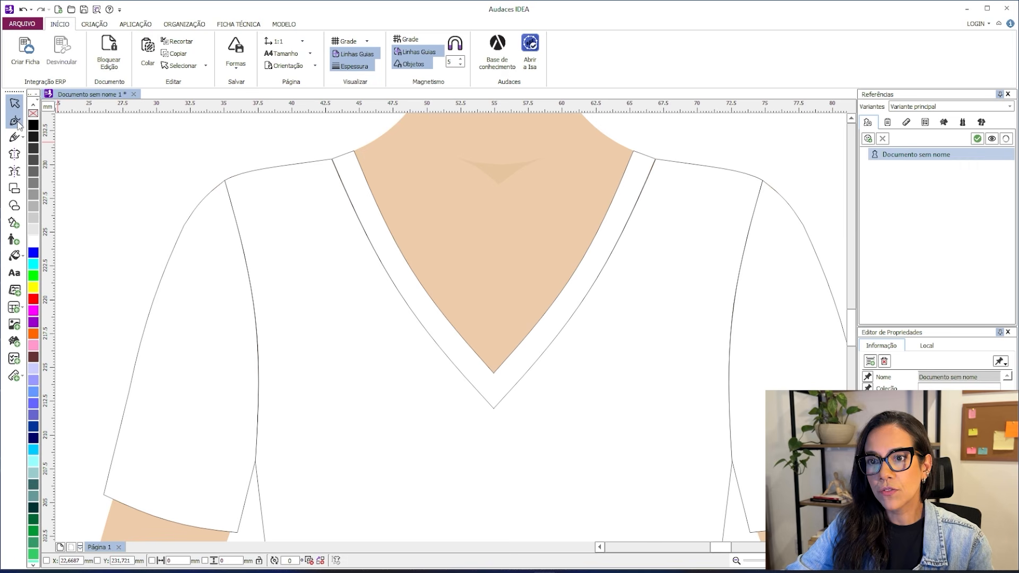
Step: Draw a short diagonal seam line across the neckband from the inner V's point to the outer edge, about 1.2 mm wide and high
click(14, 122)
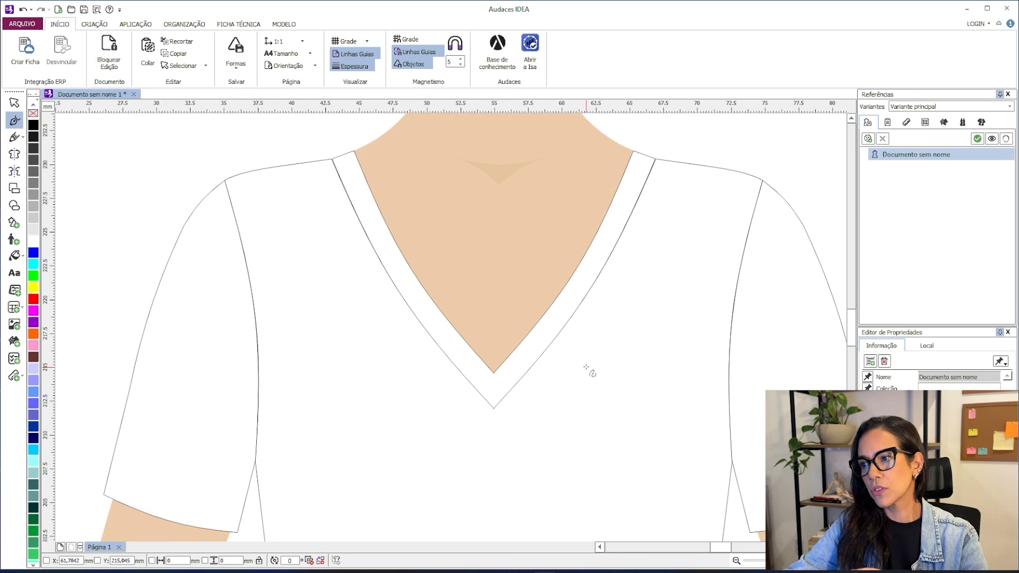
scroll(541, 390, up, 1)
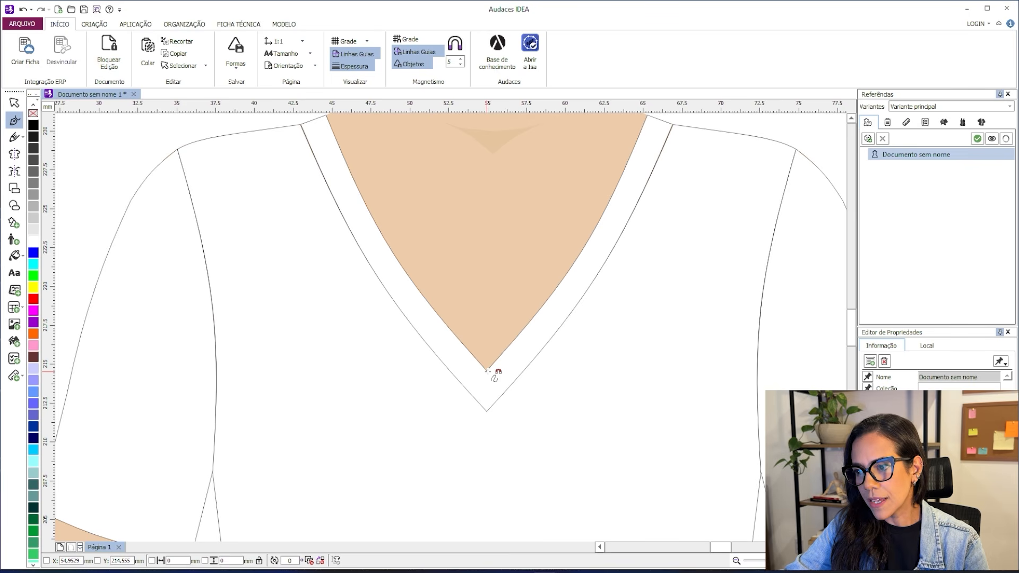
drag(488, 371, 506, 392)
click(506, 391)
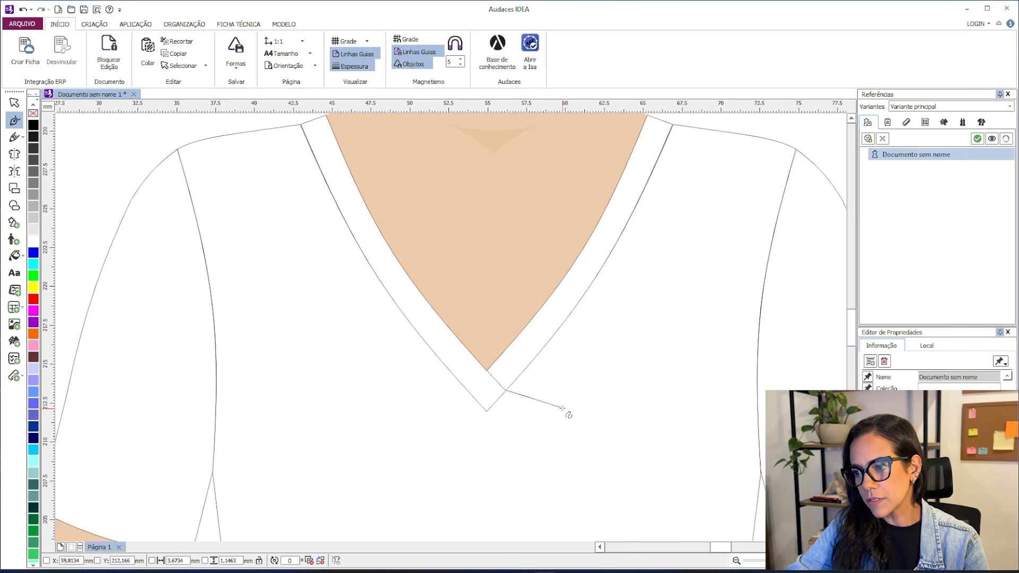
key(Return)
key(Escape)
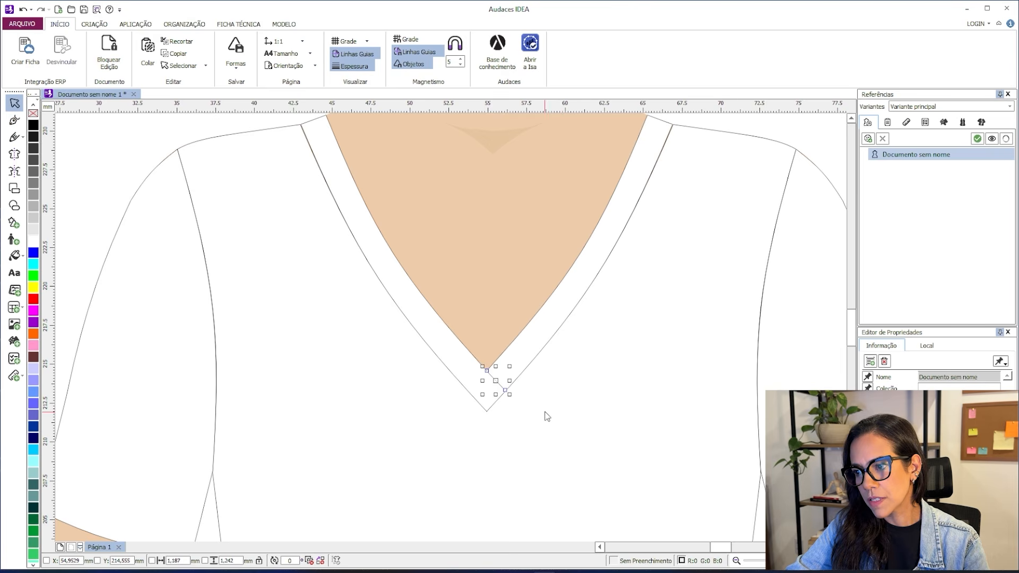
scroll(542, 415, down, 1)
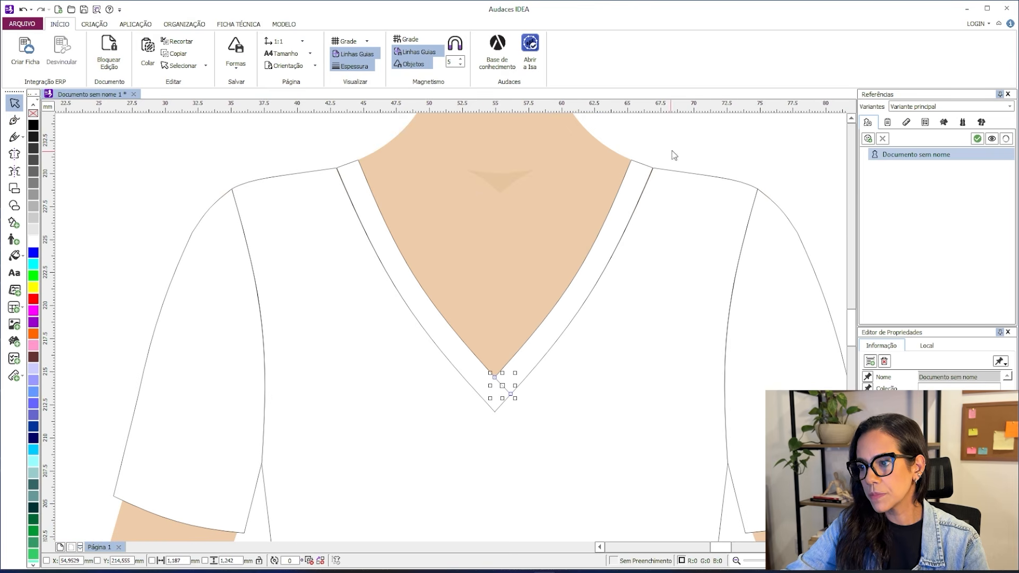
click(628, 253)
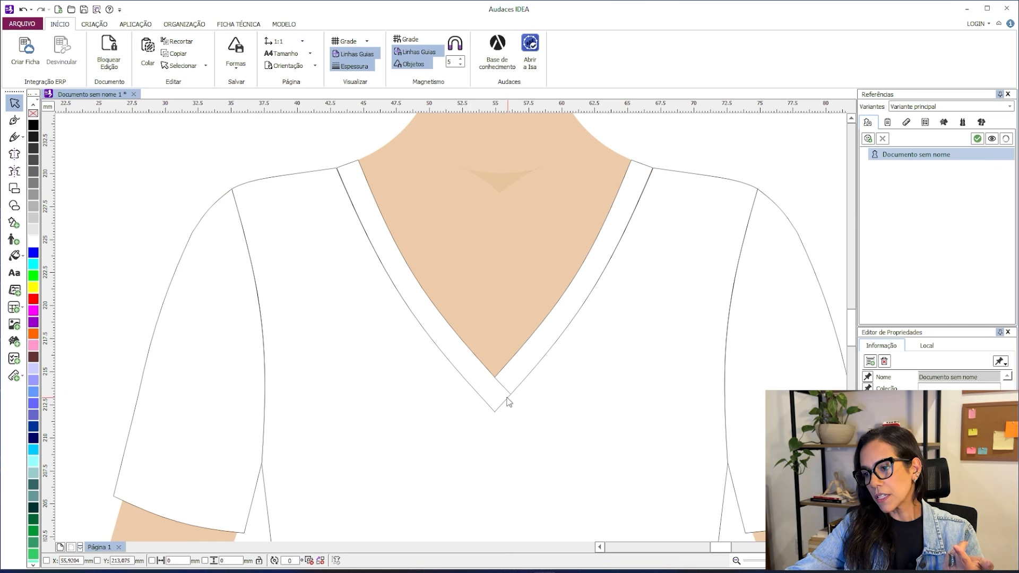
Step: Move the seam line's outer end to the neckband's lowest point, making a vertical centre seam about 2.6 mm long
scroll(508, 402, up, 3)
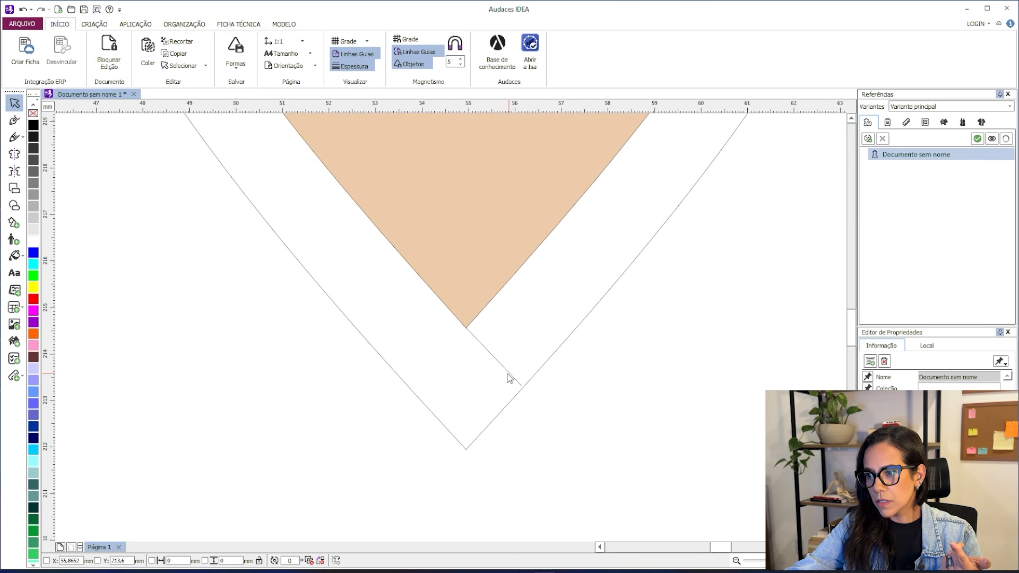
click(521, 386)
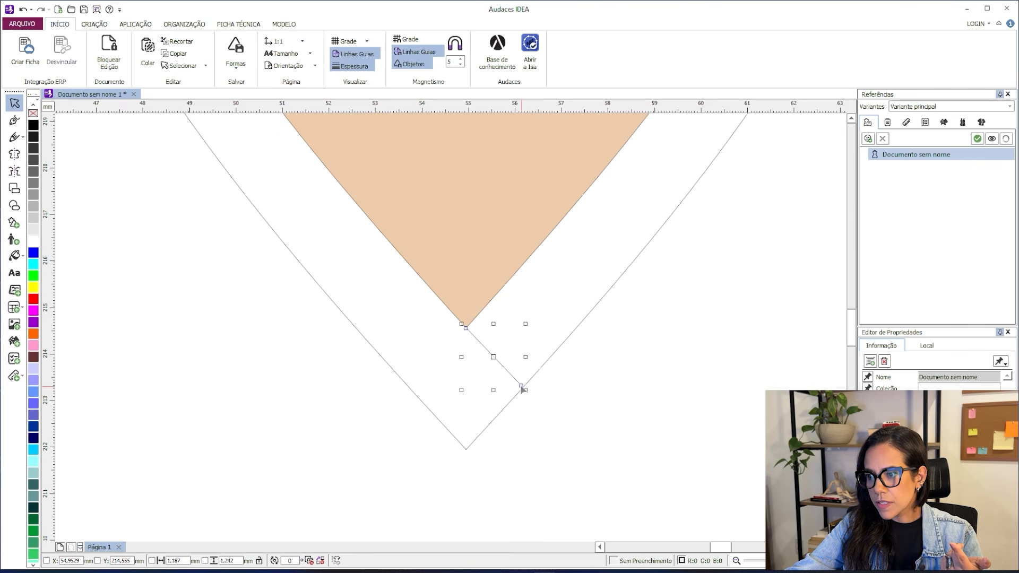
drag(521, 389, 466, 452)
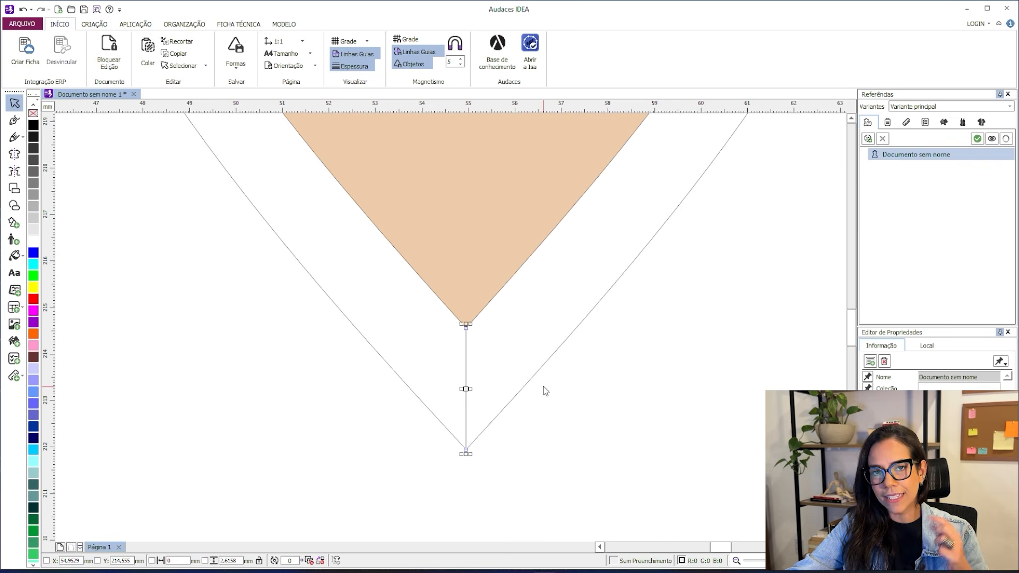
scroll(481, 467, down, 3)
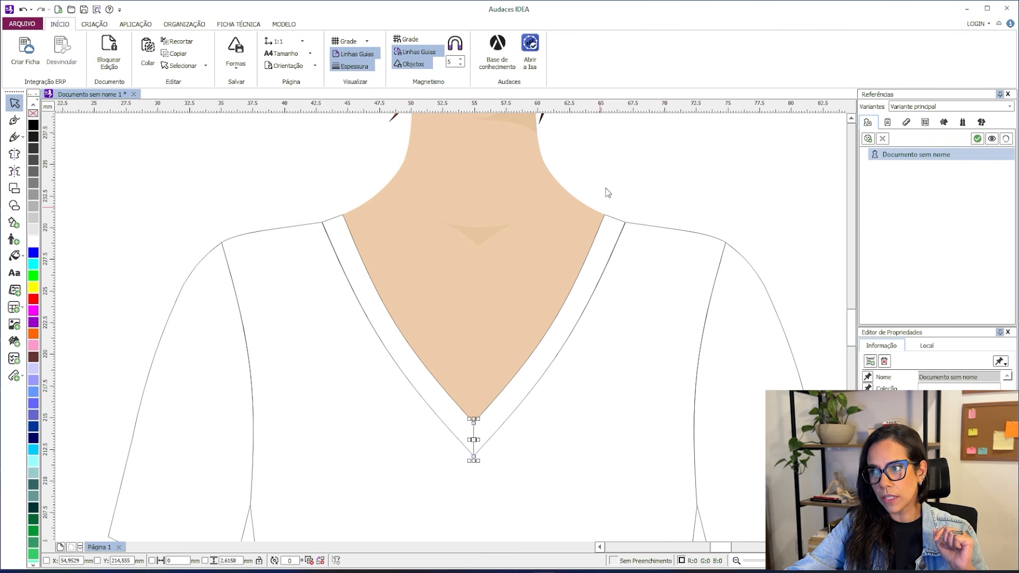
click(620, 167)
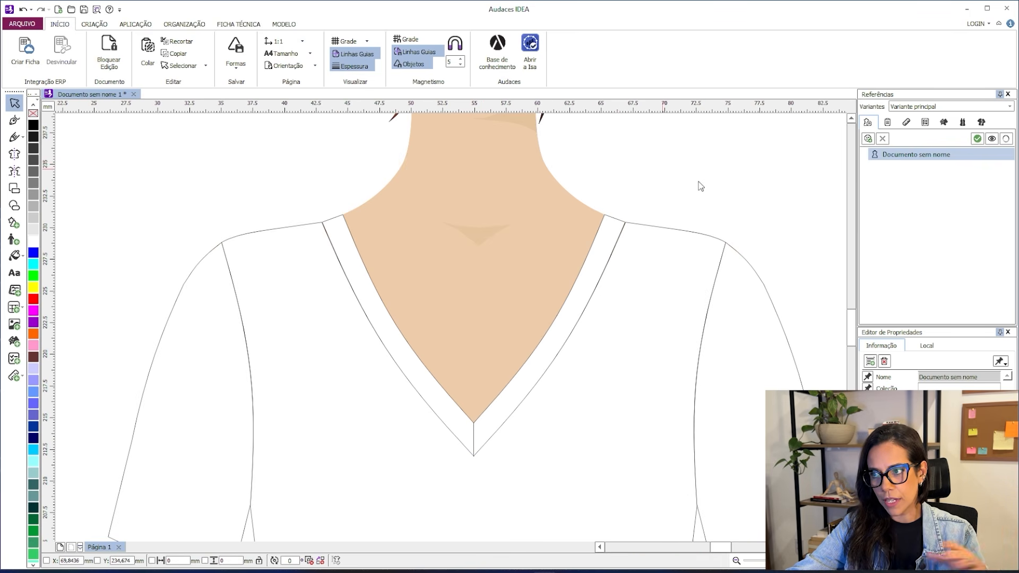
scroll(683, 168, down, 1)
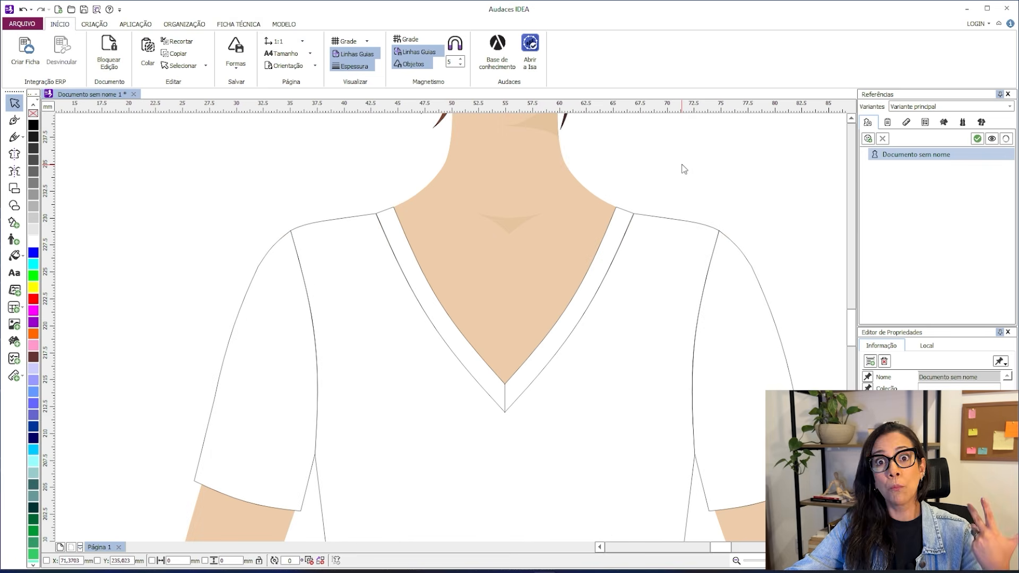
scroll(683, 167, down, 1)
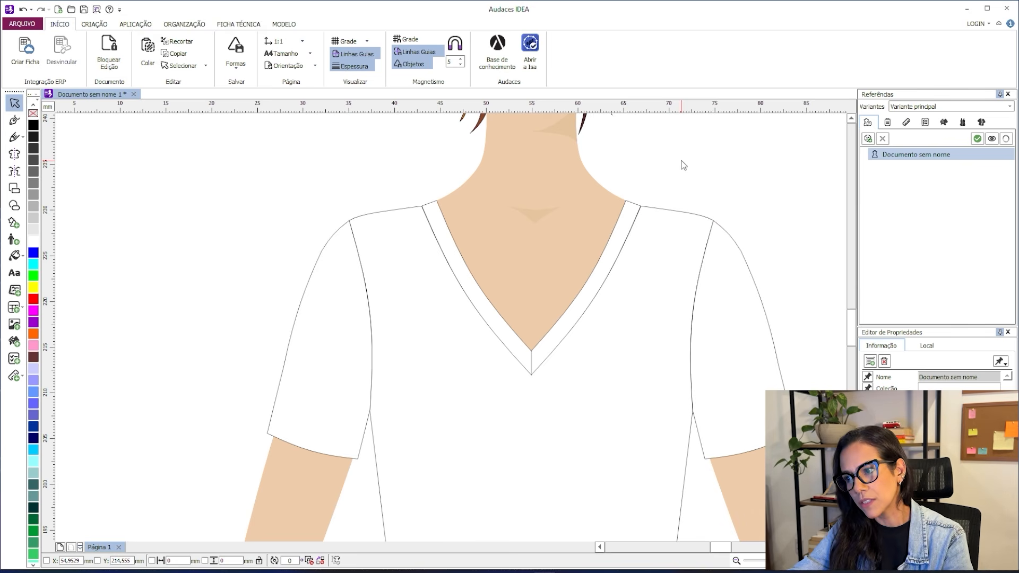
Step: Draw a square about 26 mm wide and a rectangle about 44 by 10 mm in the empty area beside the mannequin
key(F4)
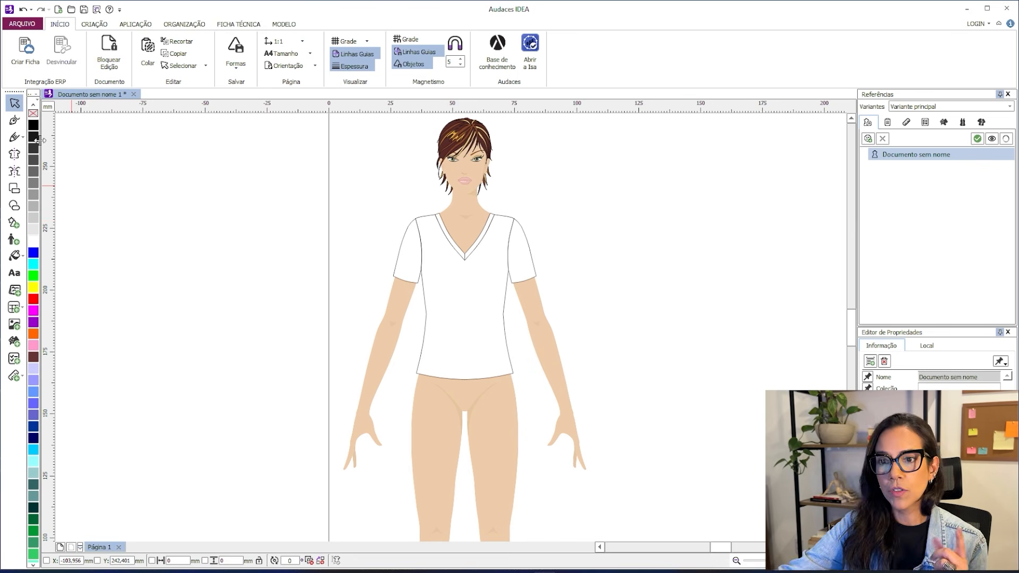
click(13, 192)
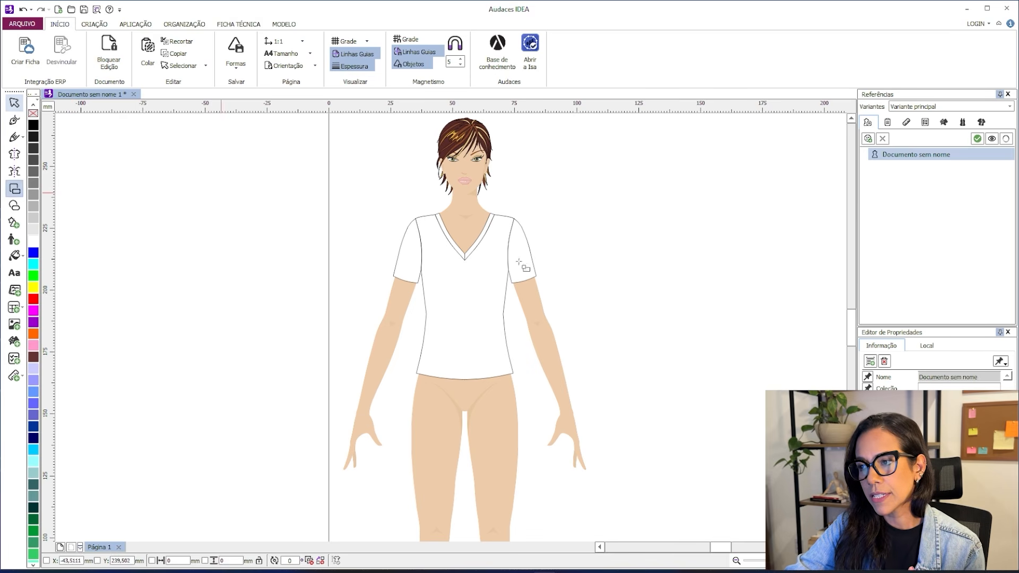
drag(644, 301, 455, 328)
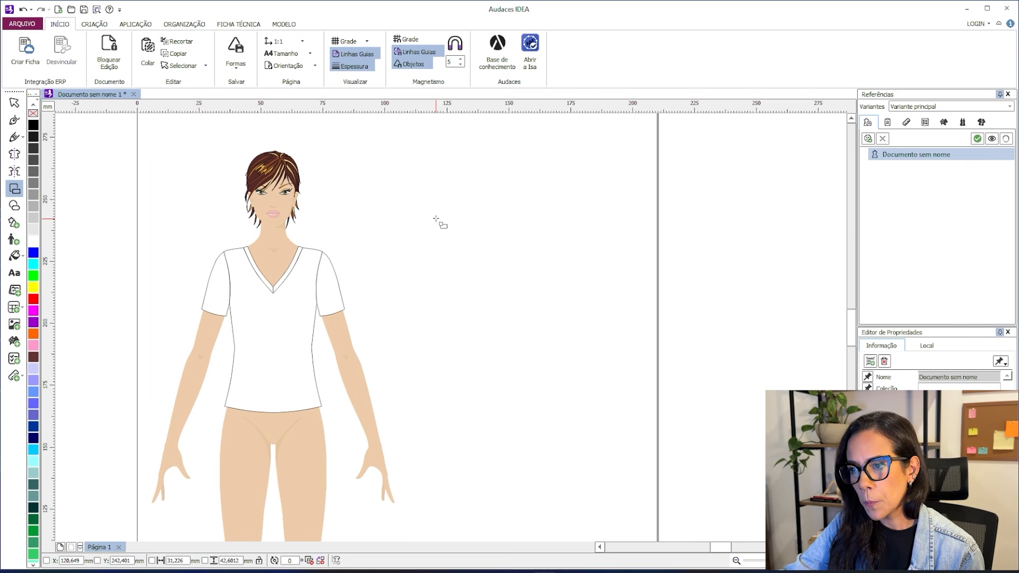
drag(436, 219, 500, 290)
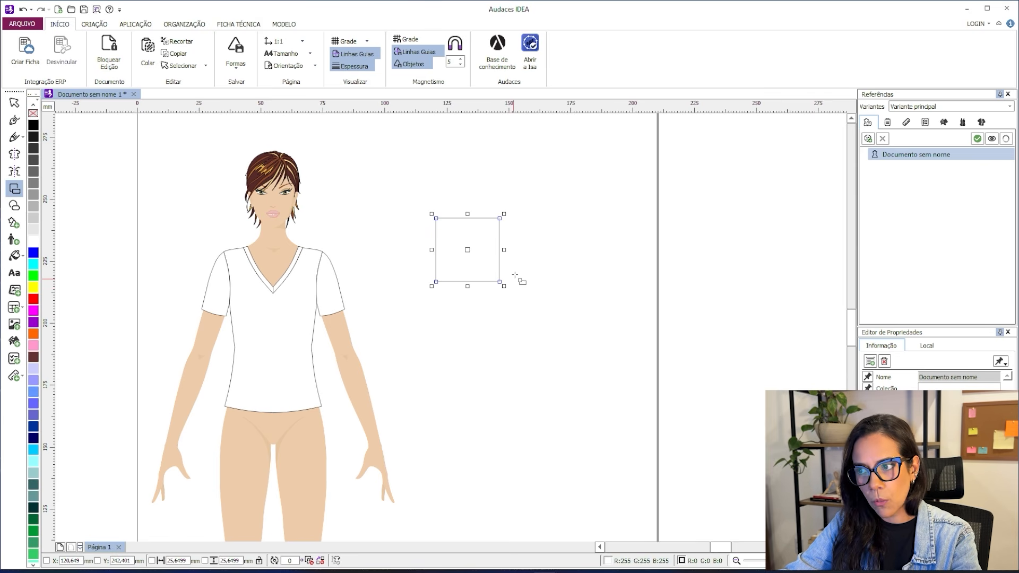
drag(519, 217, 630, 242)
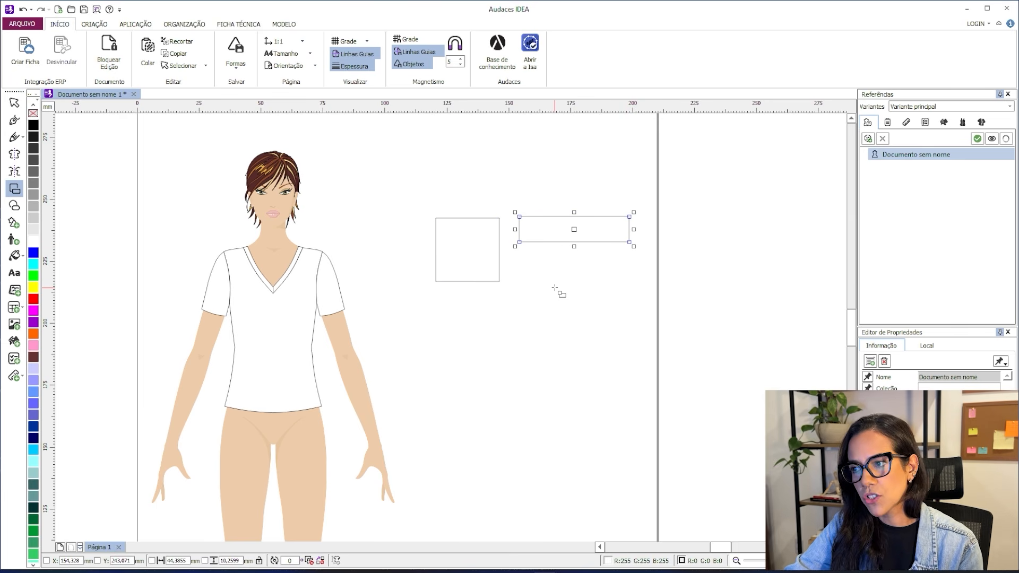
Step: Draw a circle about 27 mm across below the square and an ellipse about 36 by 18 mm below the rectangle
click(14, 206)
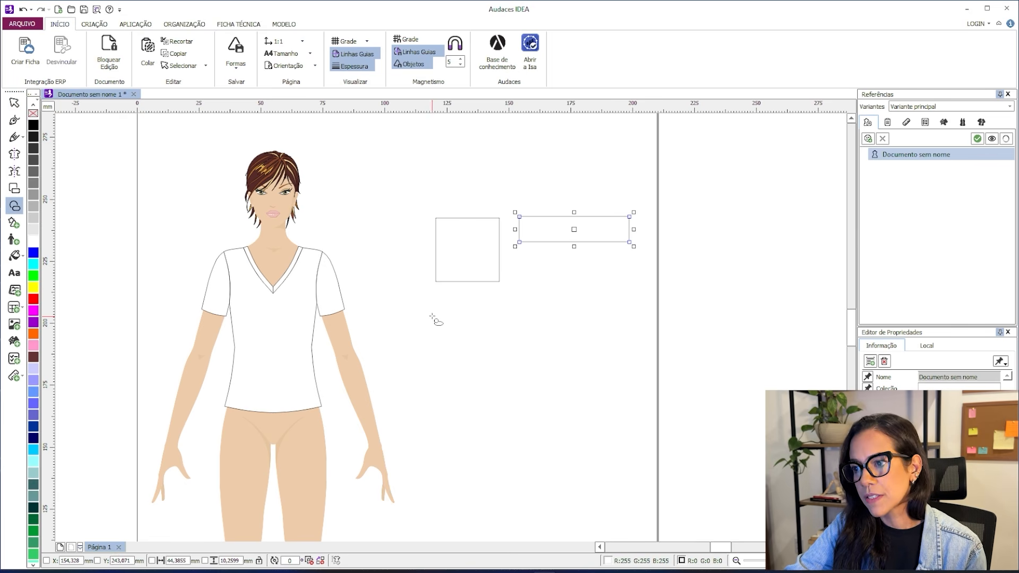
drag(434, 317, 493, 401)
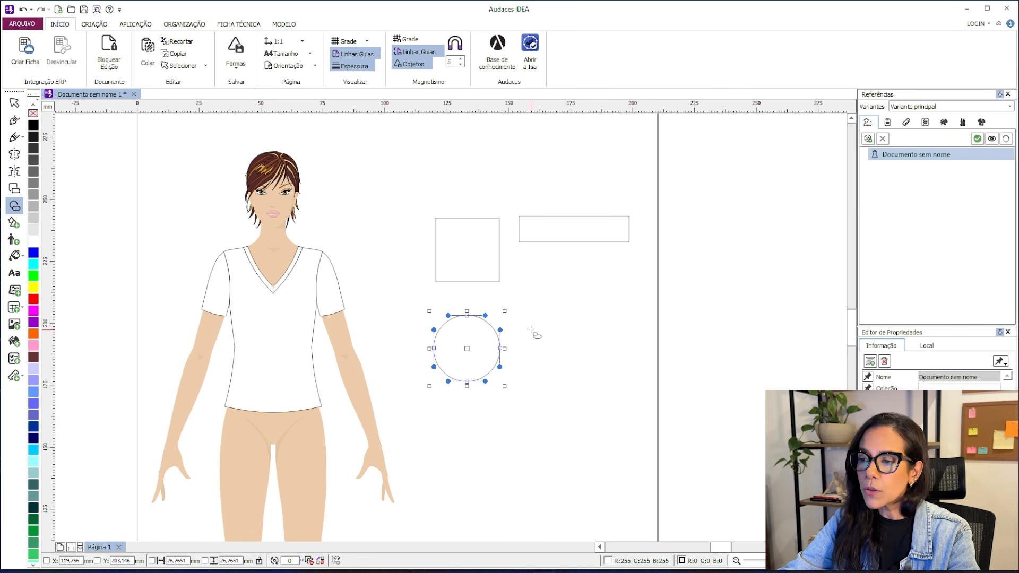
drag(531, 328, 629, 392)
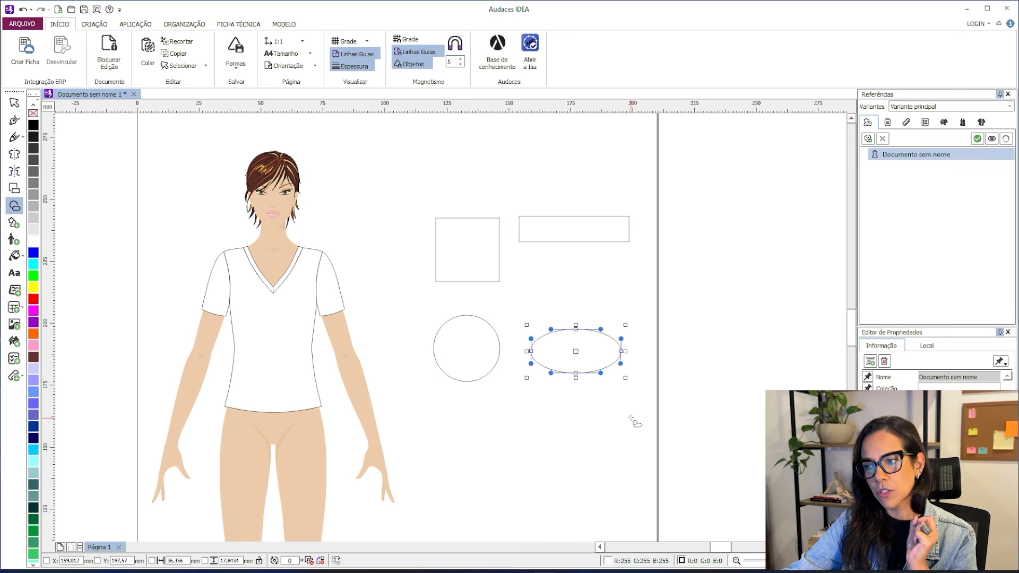
key(Escape)
Step: Save the document in the Aula 01 folder as "primeiro desenho" in the Audaces IDEA .ideax format
scroll(447, 312, up, 1)
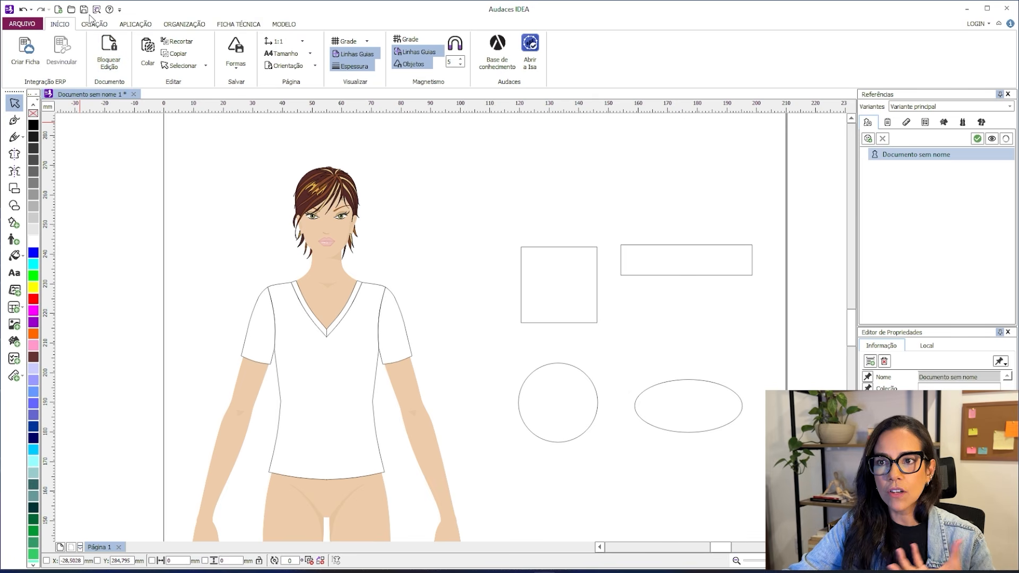
click(84, 12)
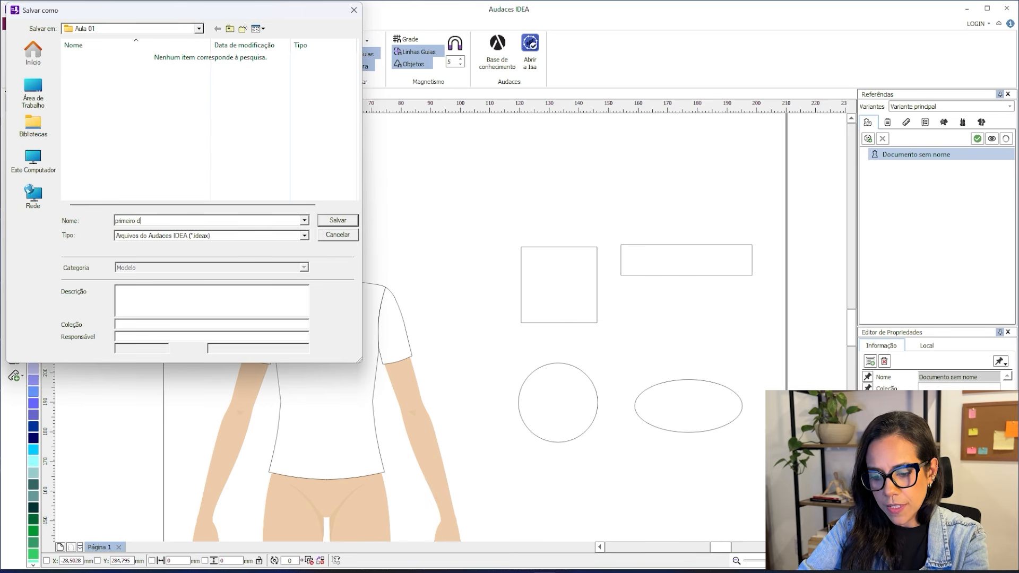
click(342, 220)
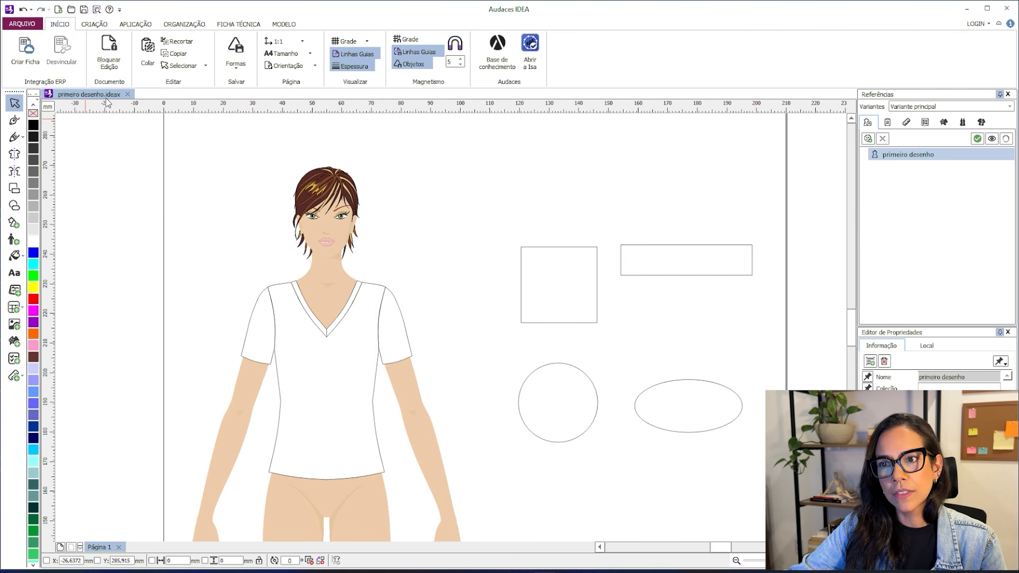